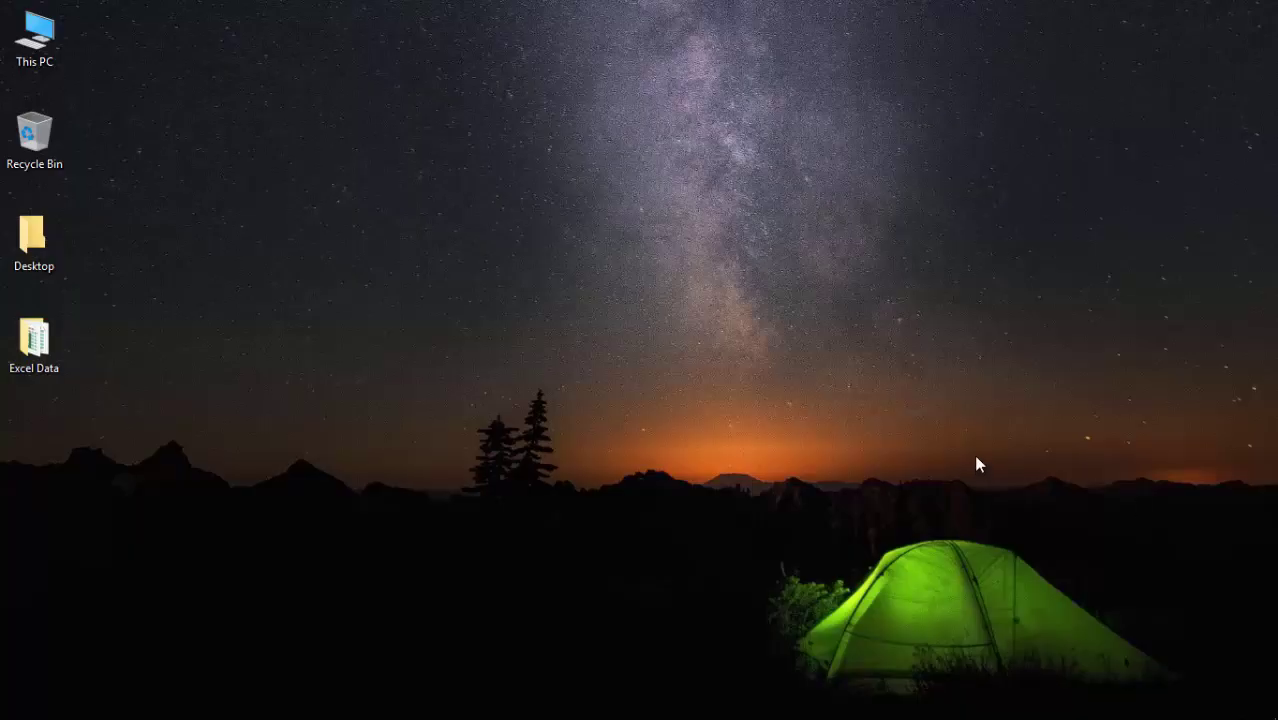
Open the Jan workbook from the Excel Data folder, then minimize it
double_click(40, 336)
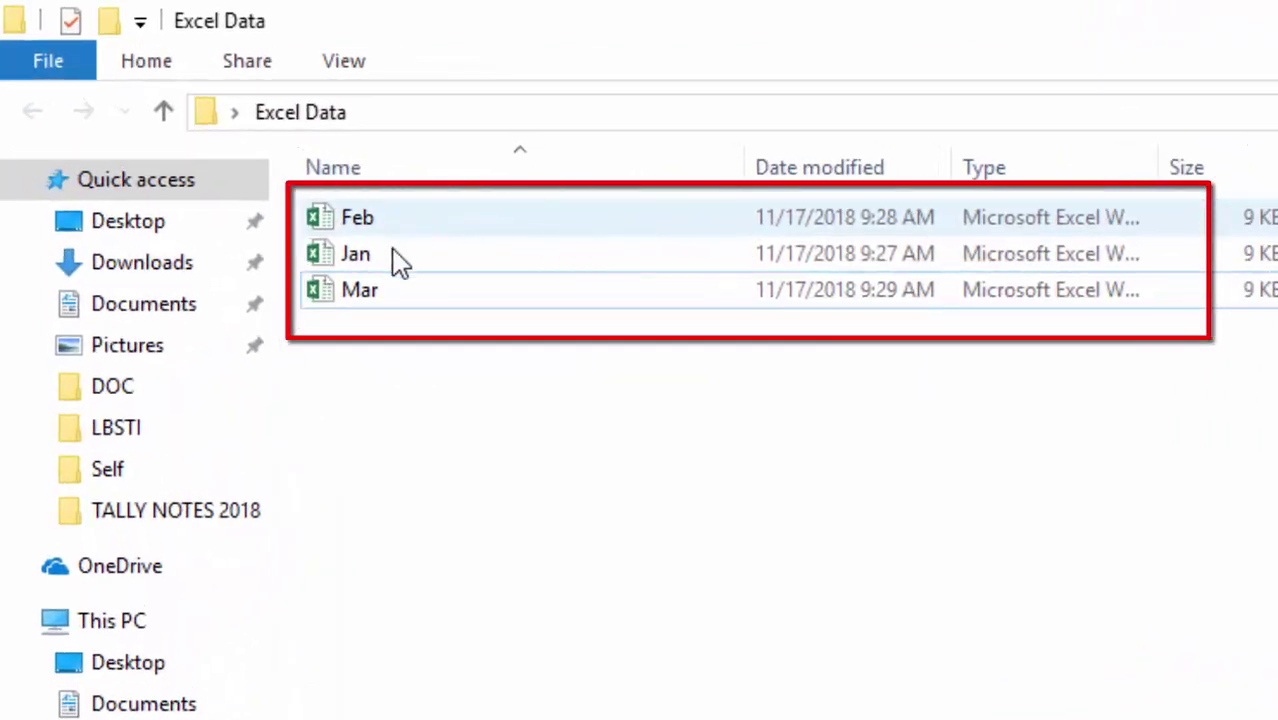
click(390, 256)
click(391, 291)
click(399, 240)
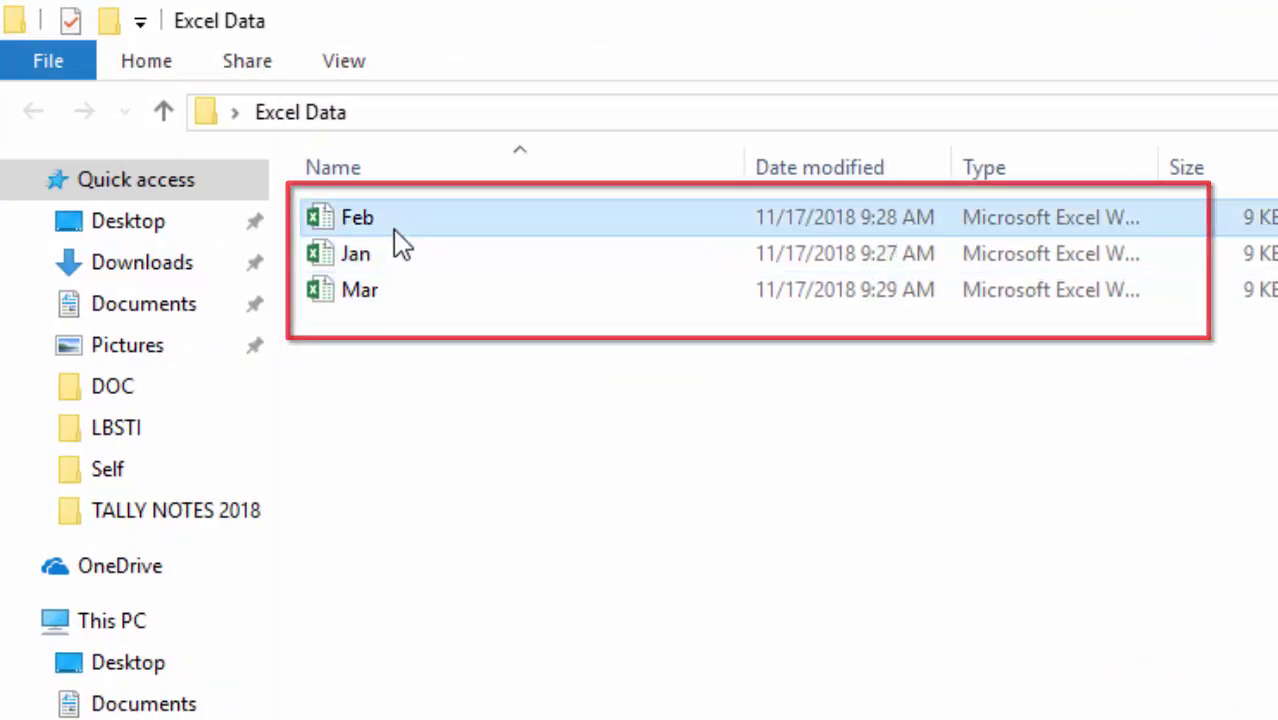
double_click(395, 252)
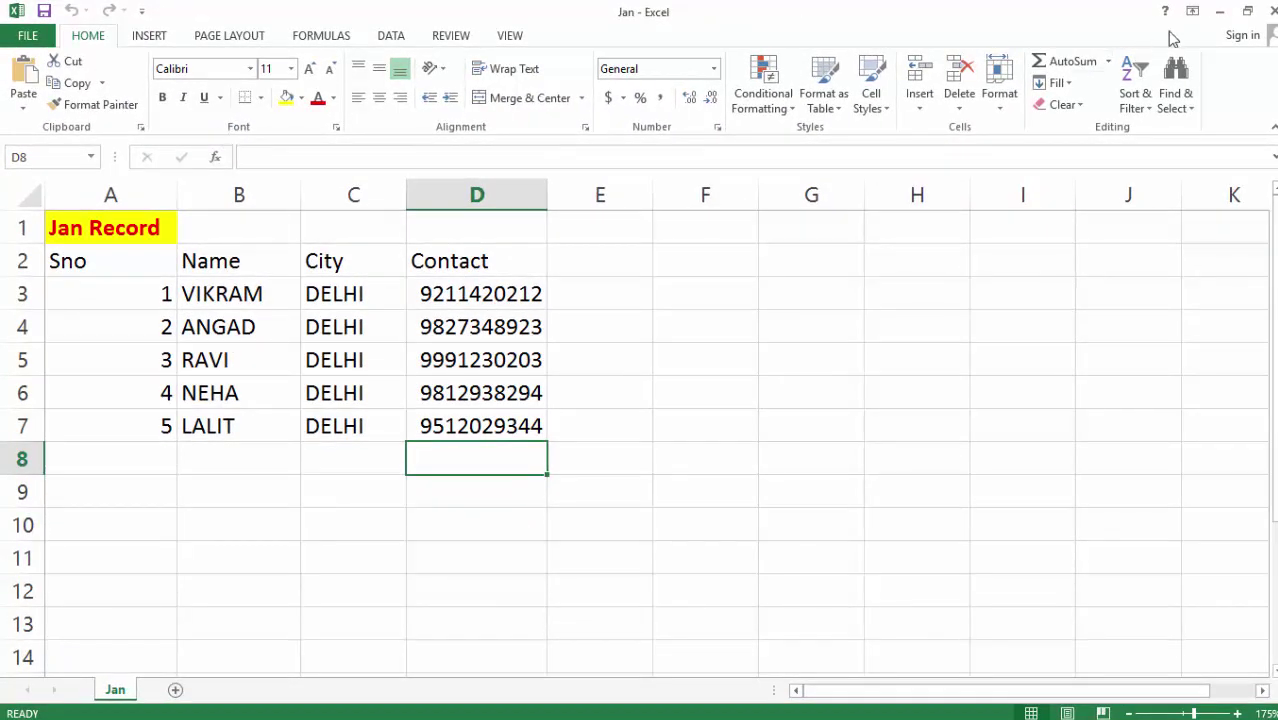
click(1220, 12)
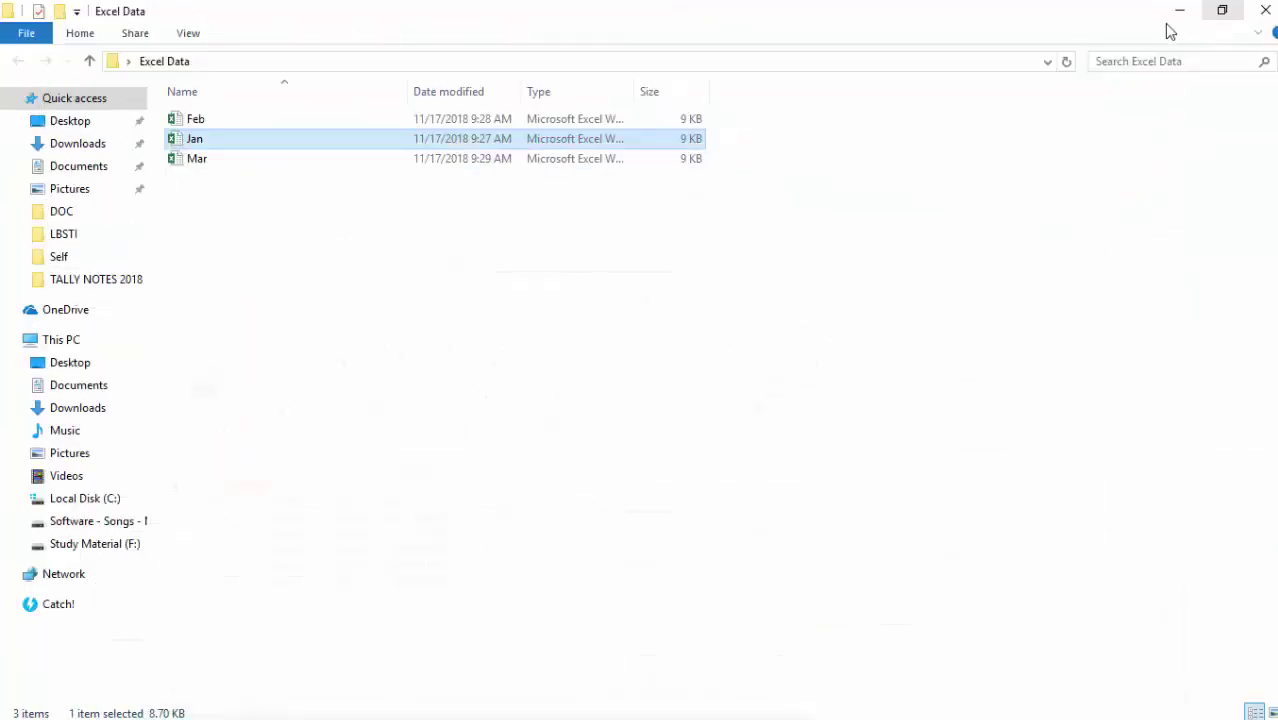
Open the Feb workbook, minimize it, then open the Mar workbook
double_click(201, 125)
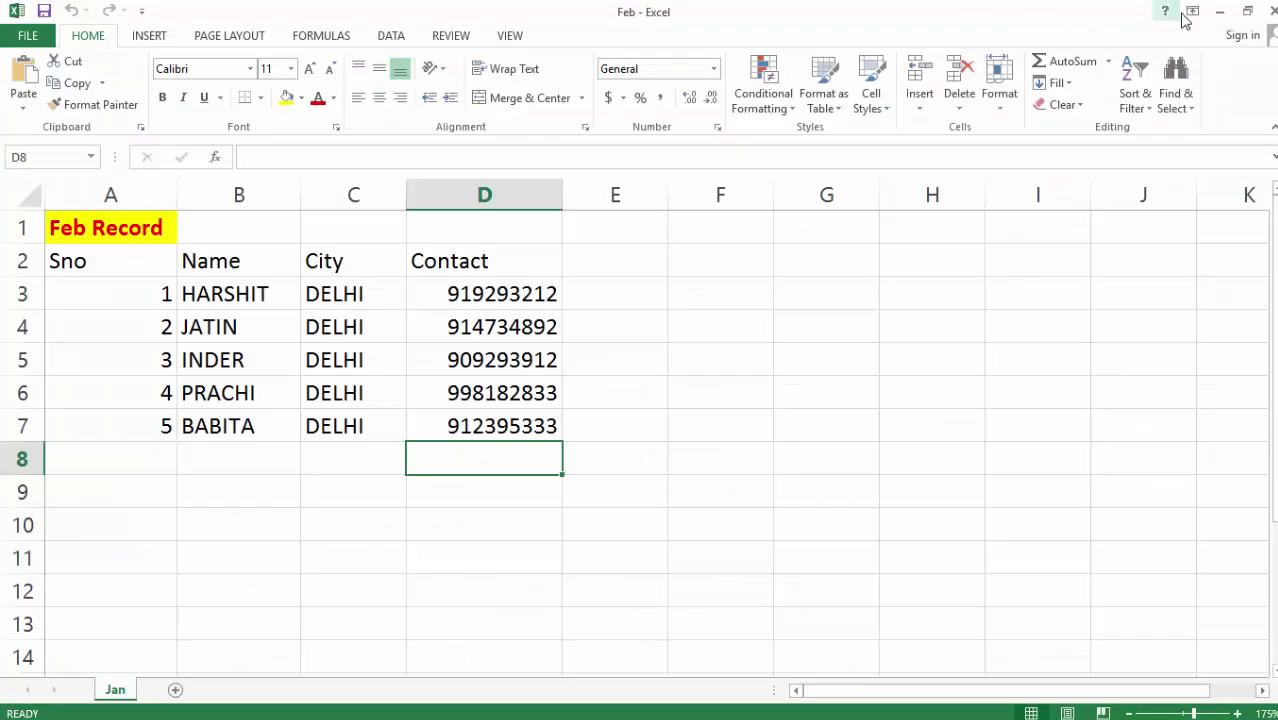
click(1220, 12)
double_click(288, 160)
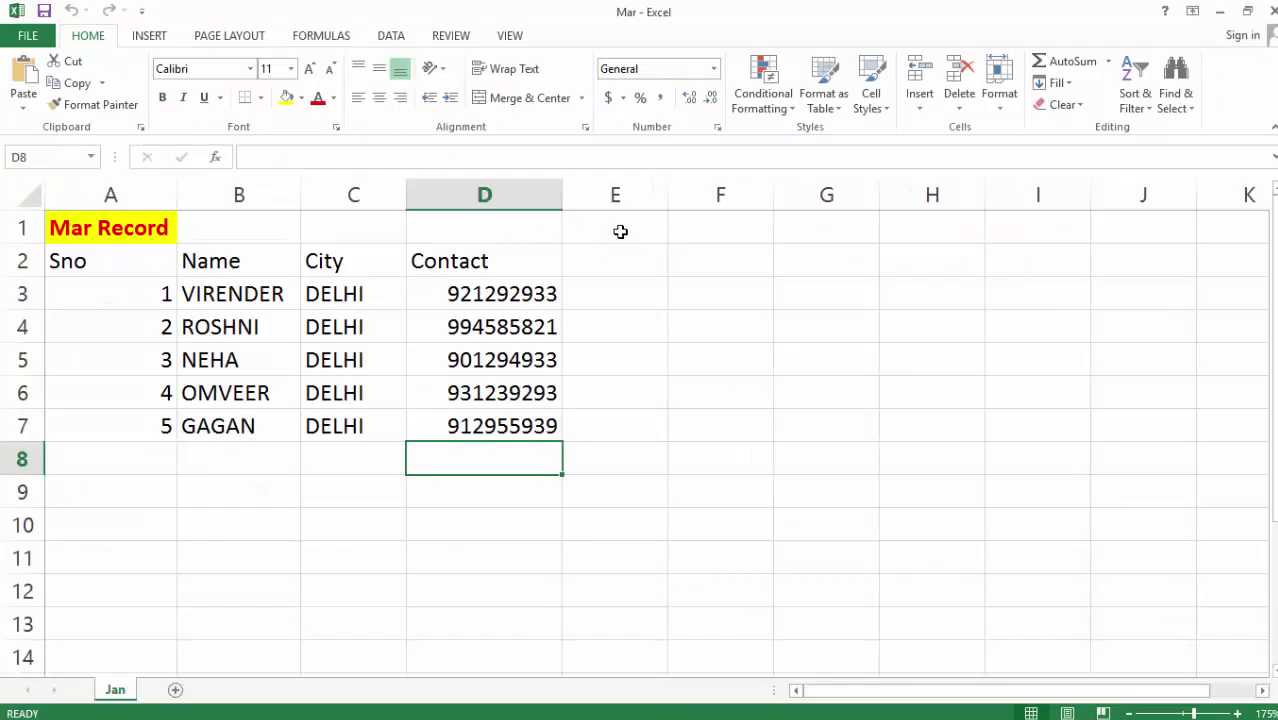
Switch Excel's window from Mar to Feb, then on to the Jan workbook
click(510, 36)
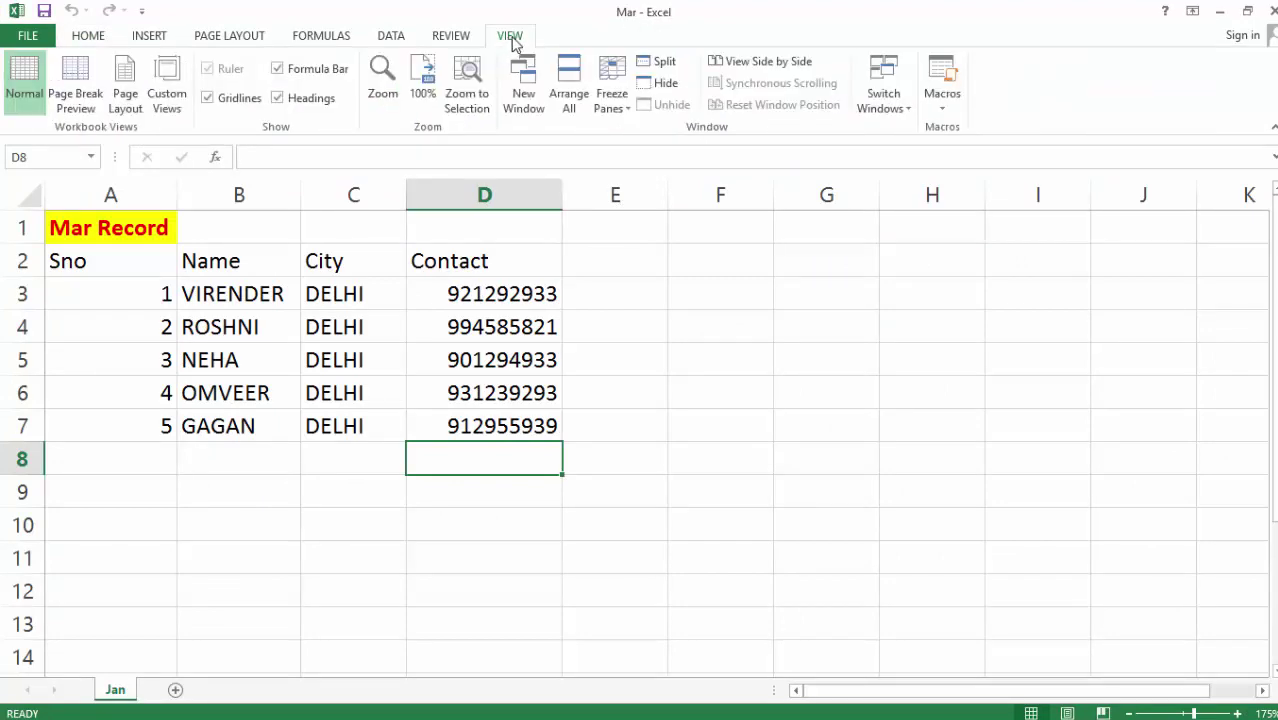
click(886, 107)
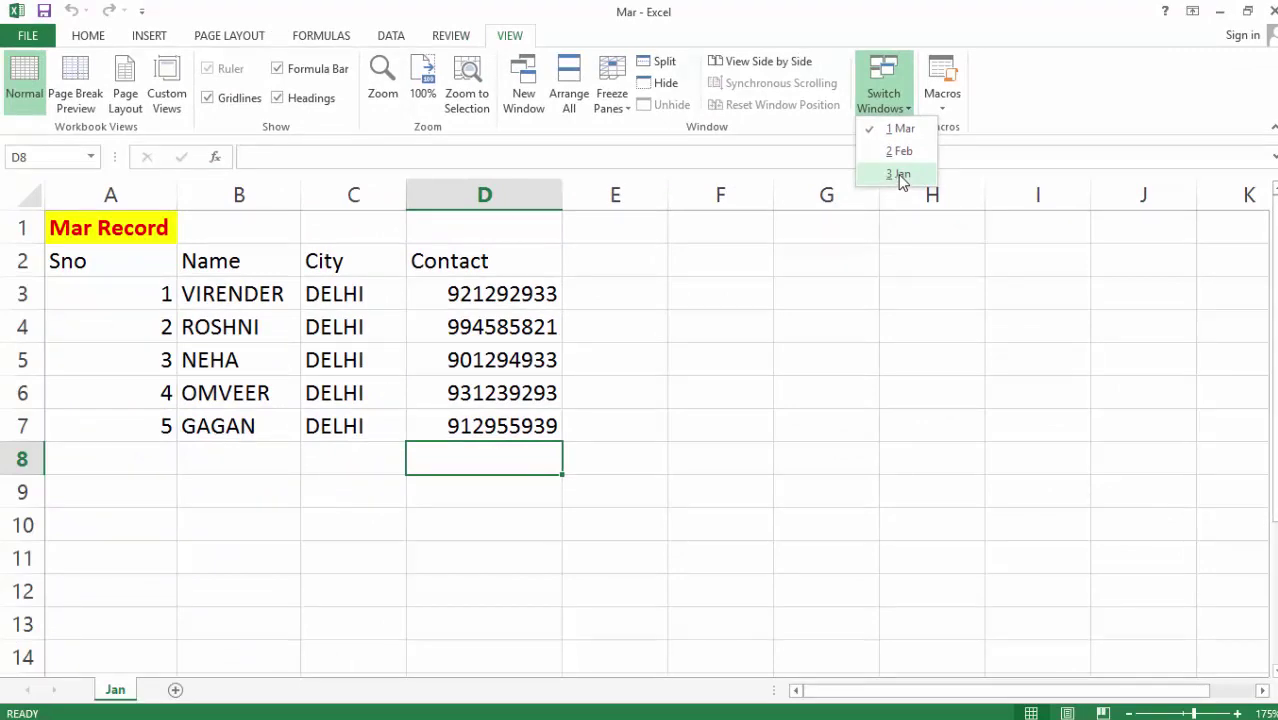
click(898, 152)
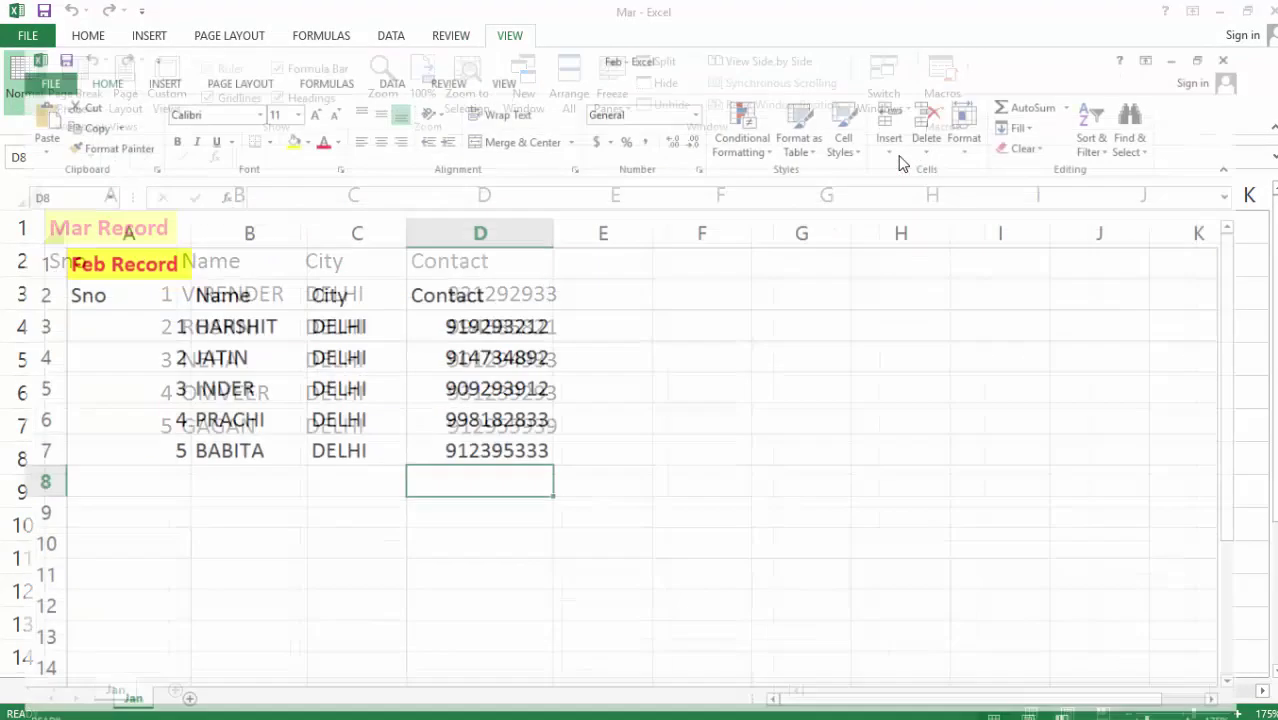
click(527, 37)
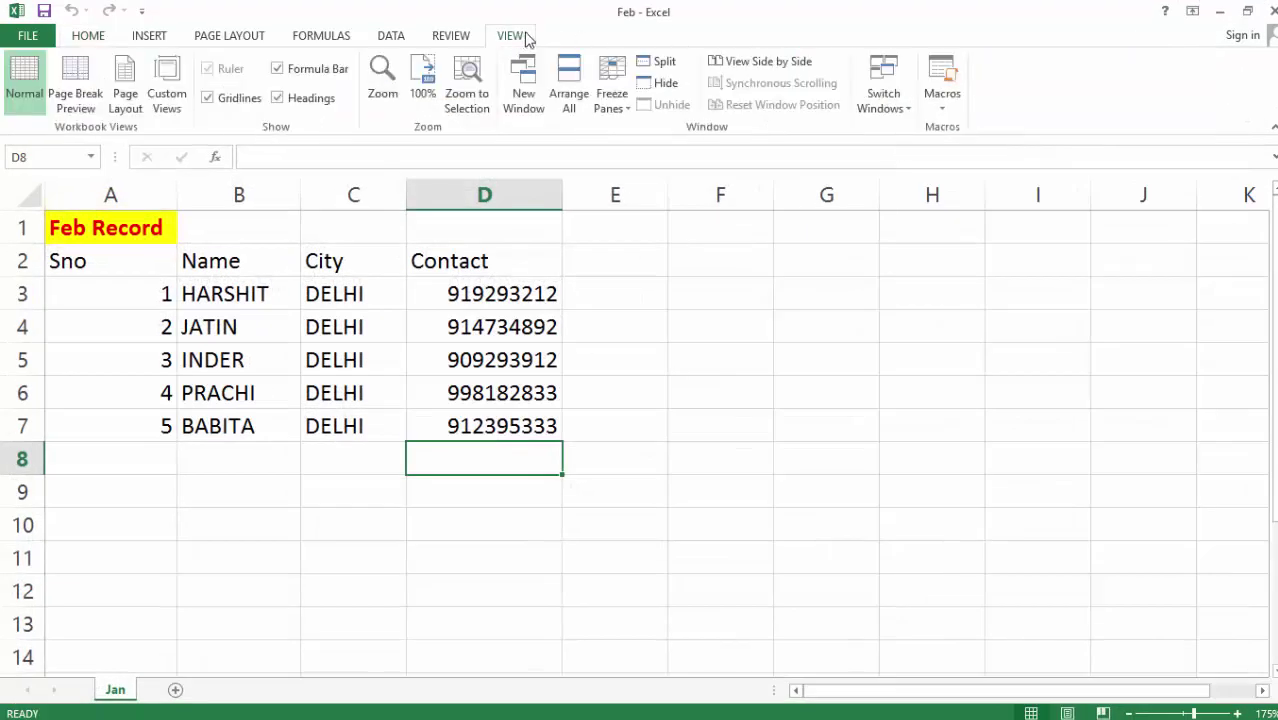
click(880, 100)
click(900, 178)
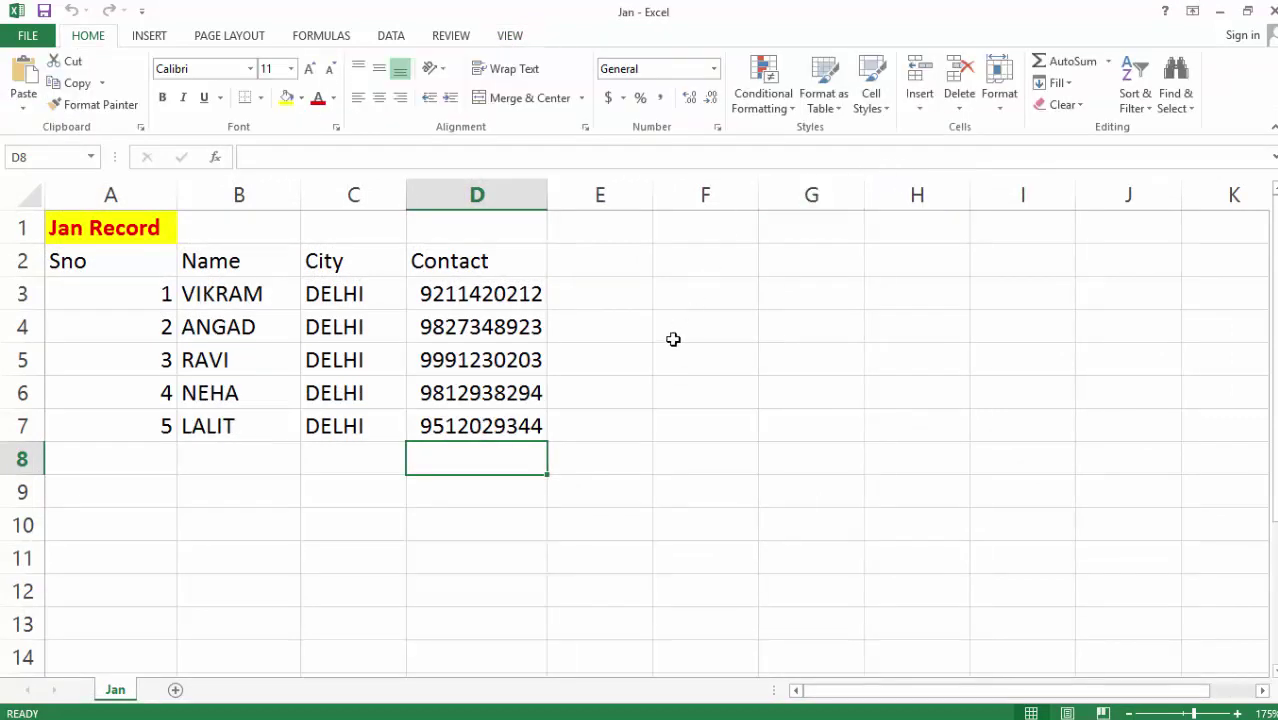
Create a new blank workbook and save it to Documents as Mysheet
key(ctrl+n)
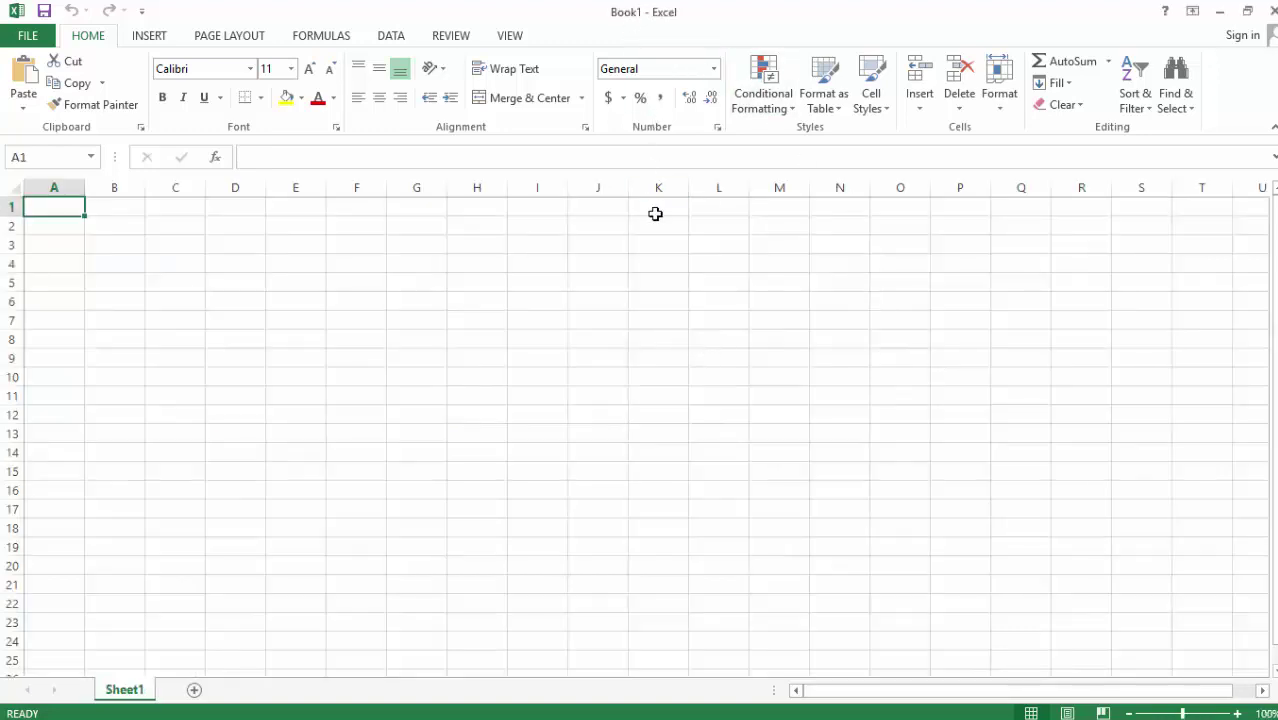
key(ctrl+s)
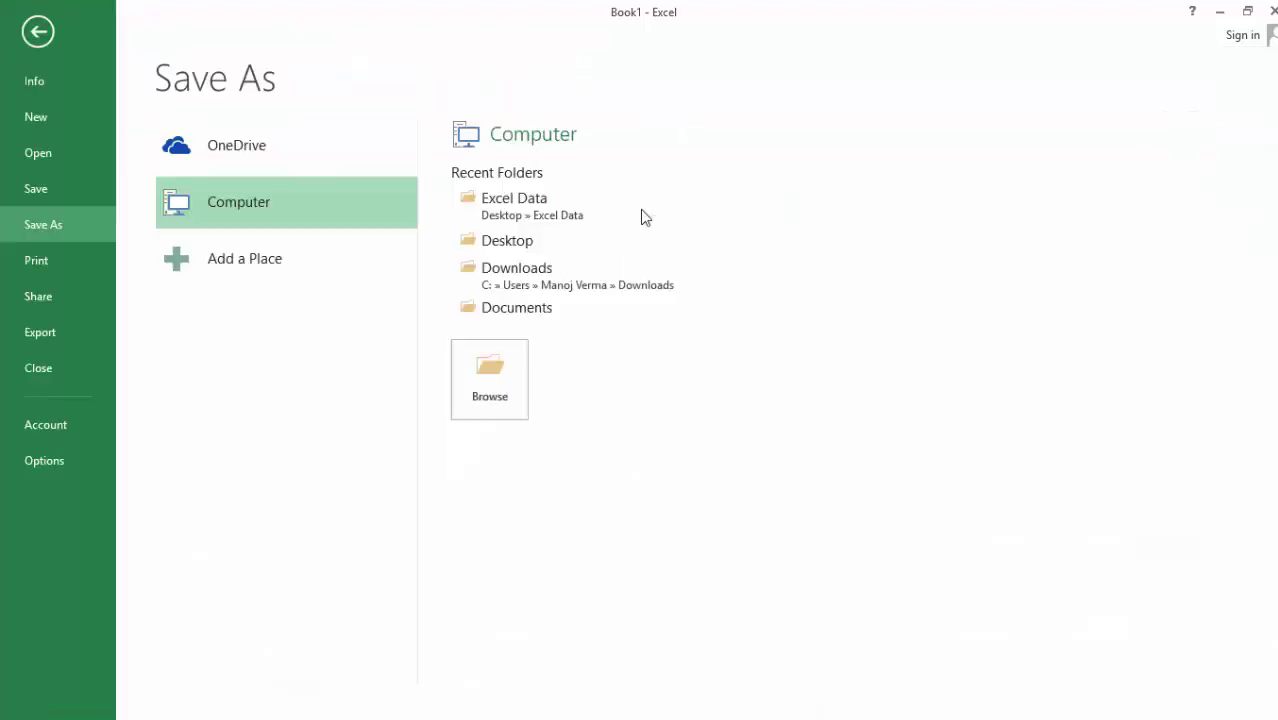
click(300, 199)
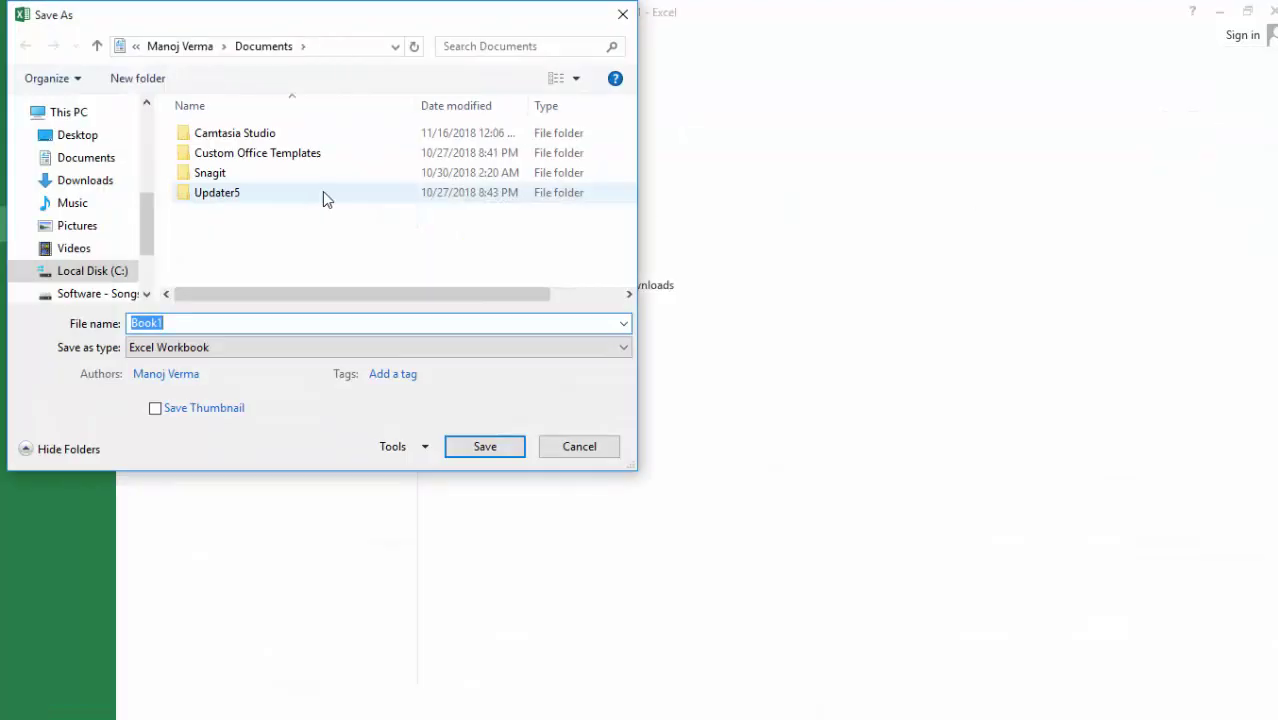
text(M)
text(sheet)
key(Return)
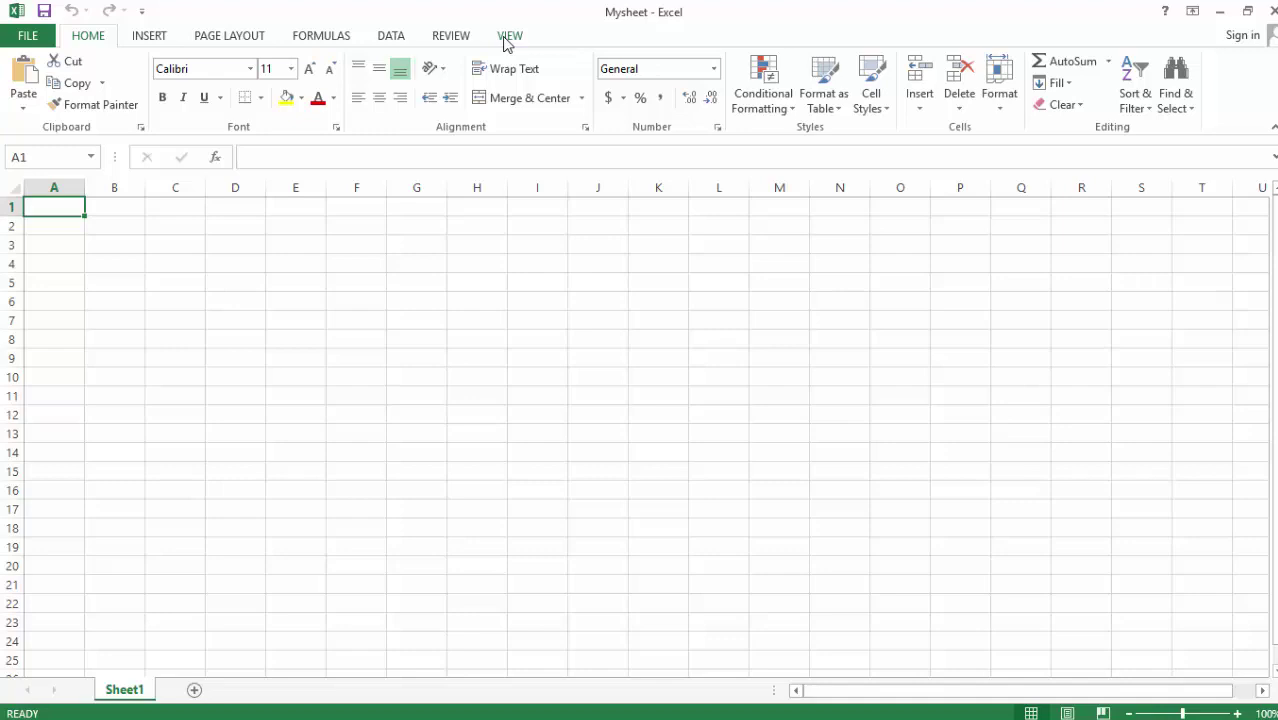
Switch back to the Jan workbook and select cell A1
click(507, 43)
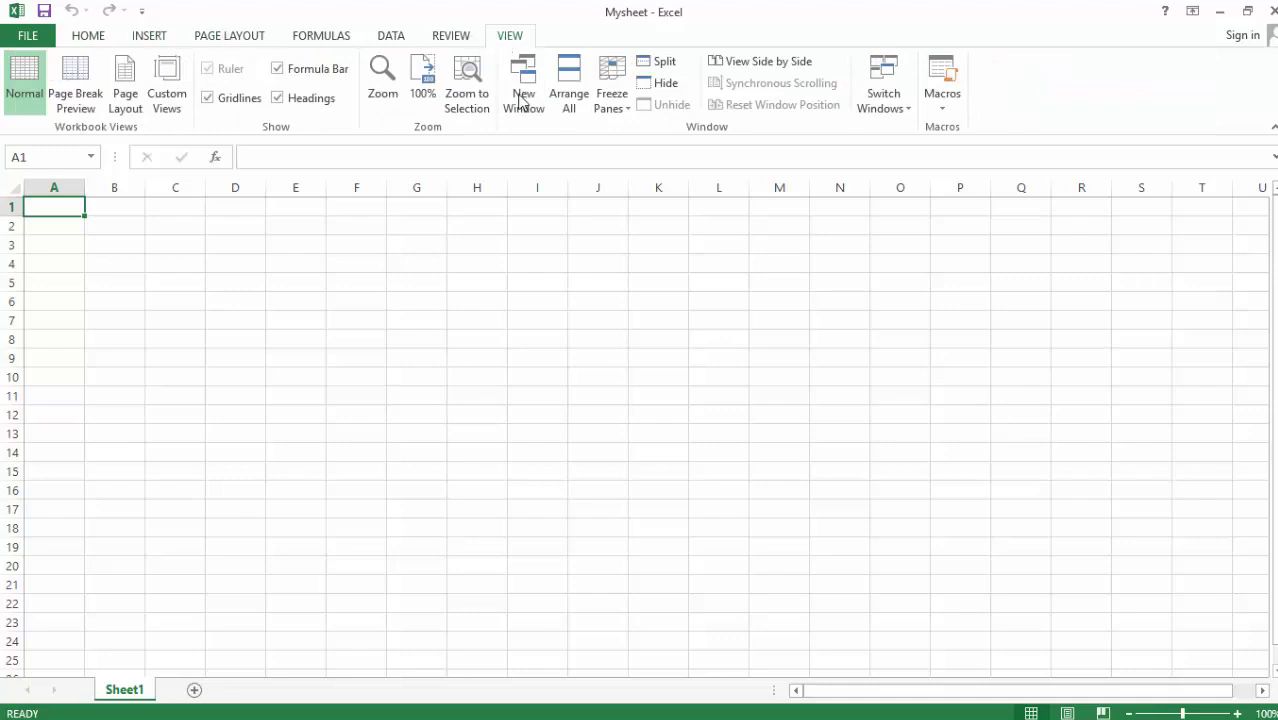
click(896, 108)
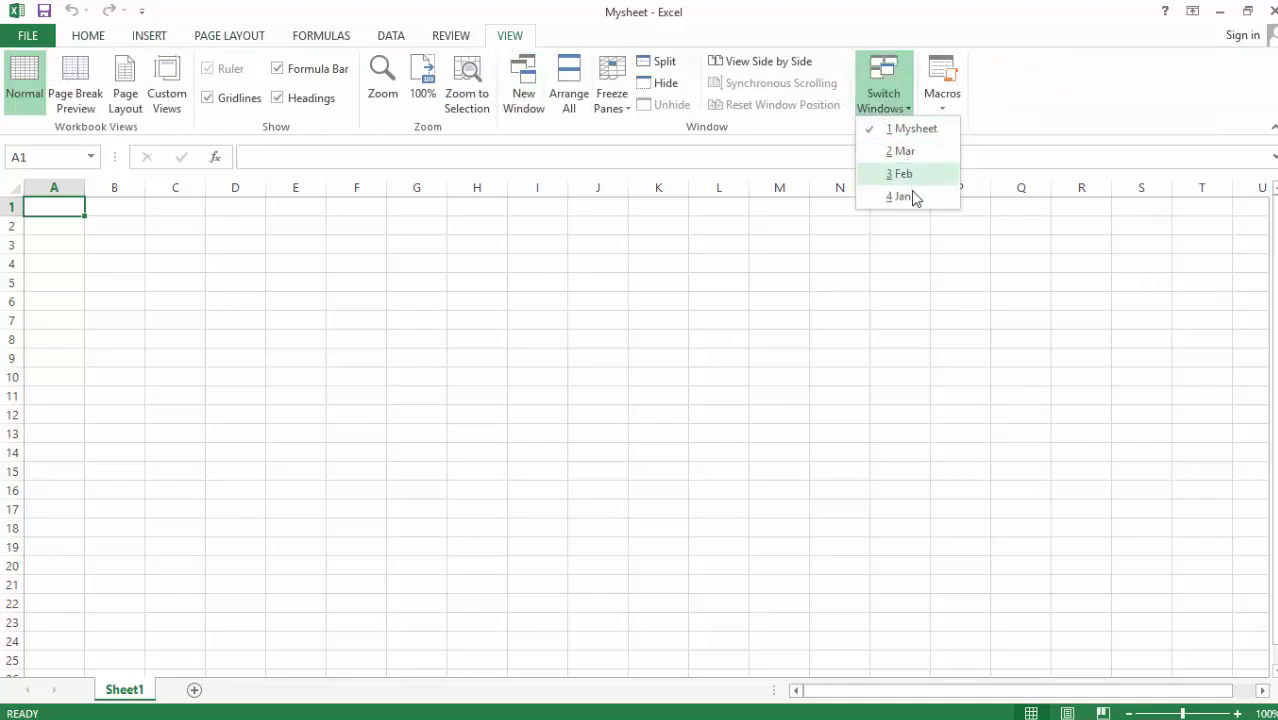
click(913, 197)
click(142, 226)
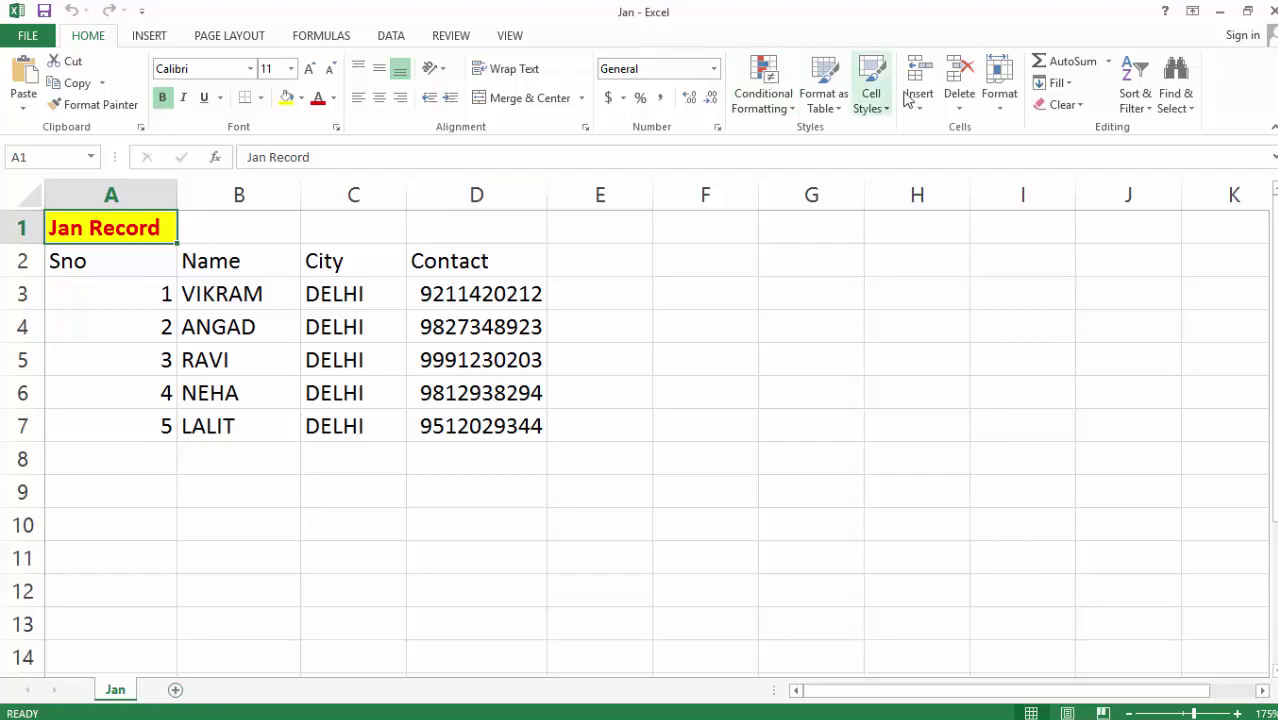
Copy the Jan sheet into Mysheet.xlsx before Sheet1, with Create a copy ticked
click(1002, 104)
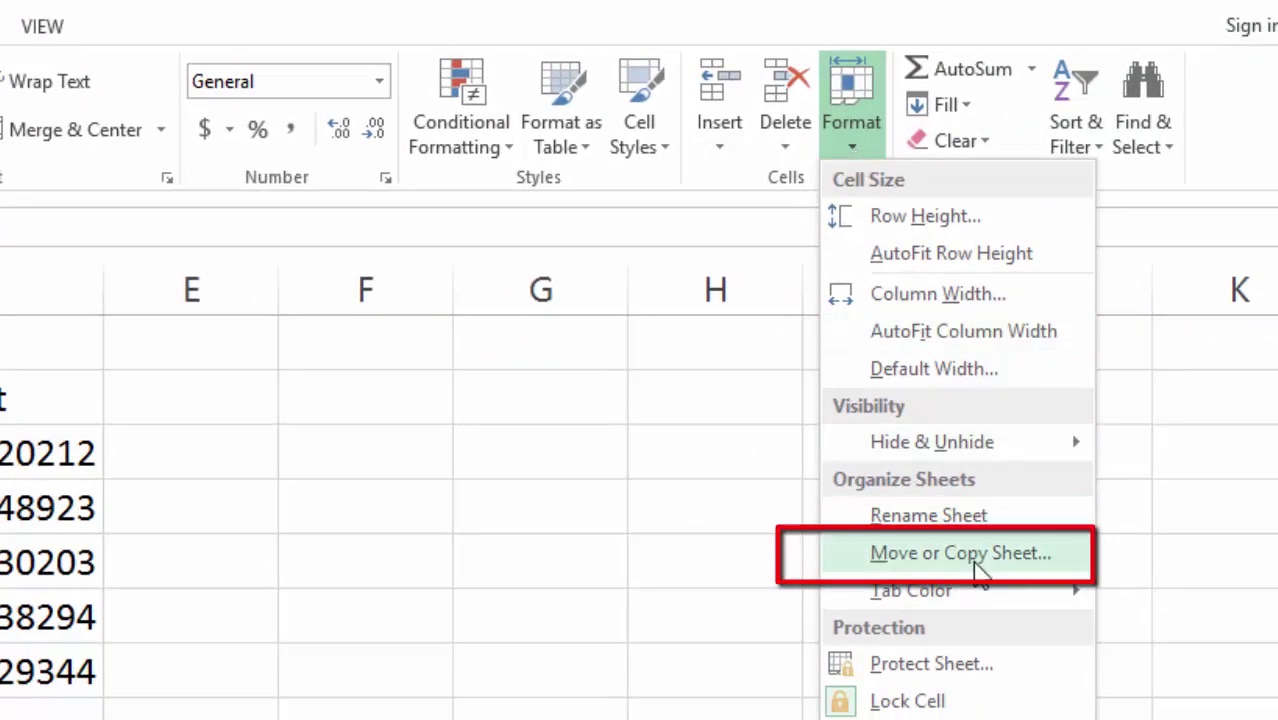
click(1038, 446)
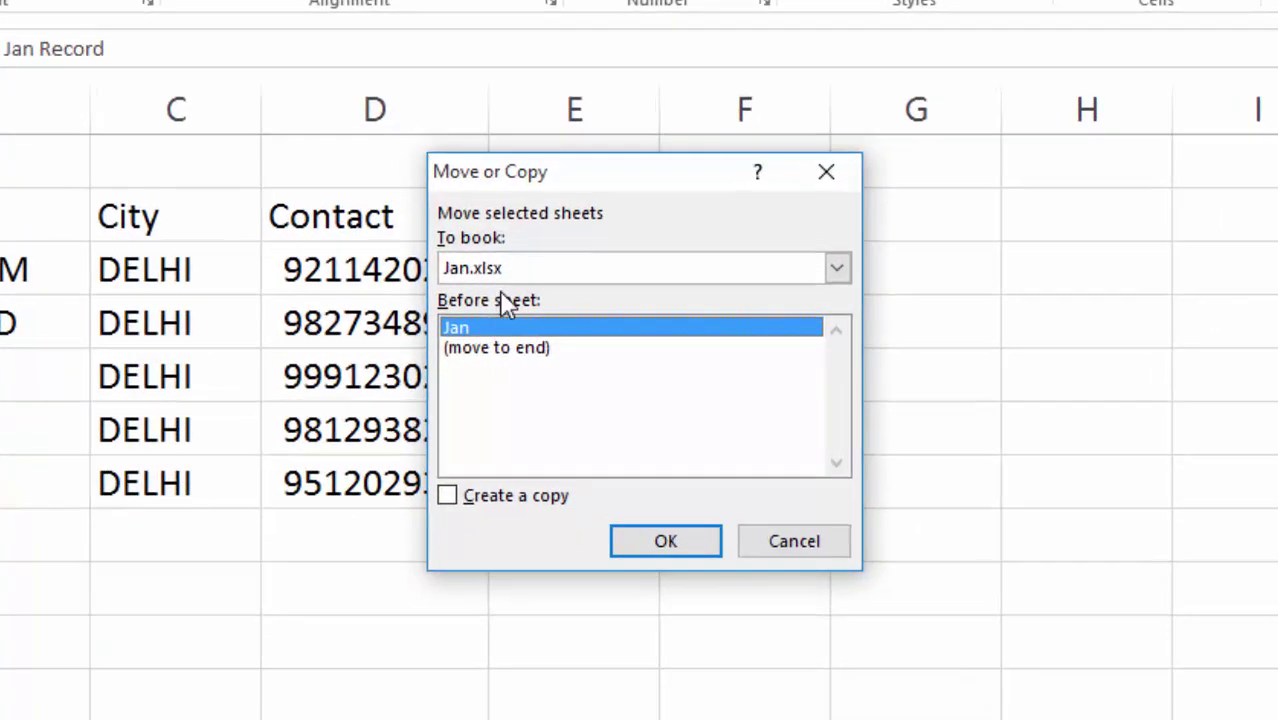
click(518, 271)
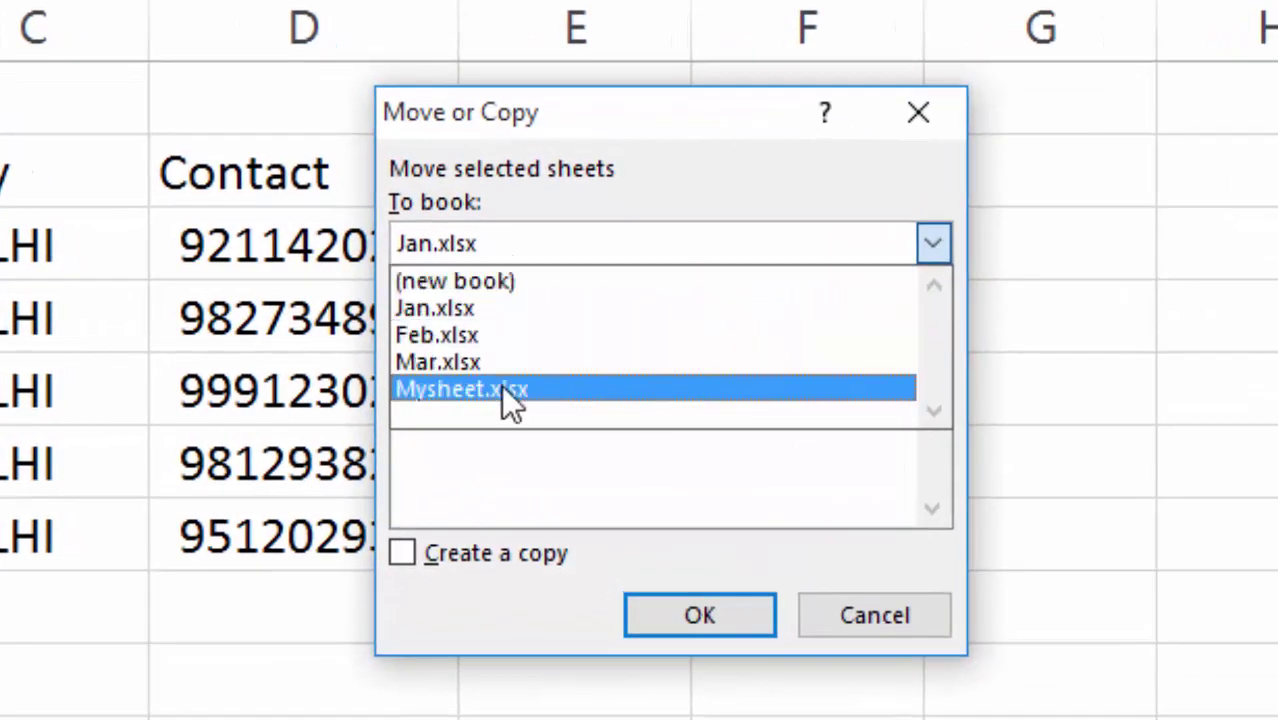
click(503, 389)
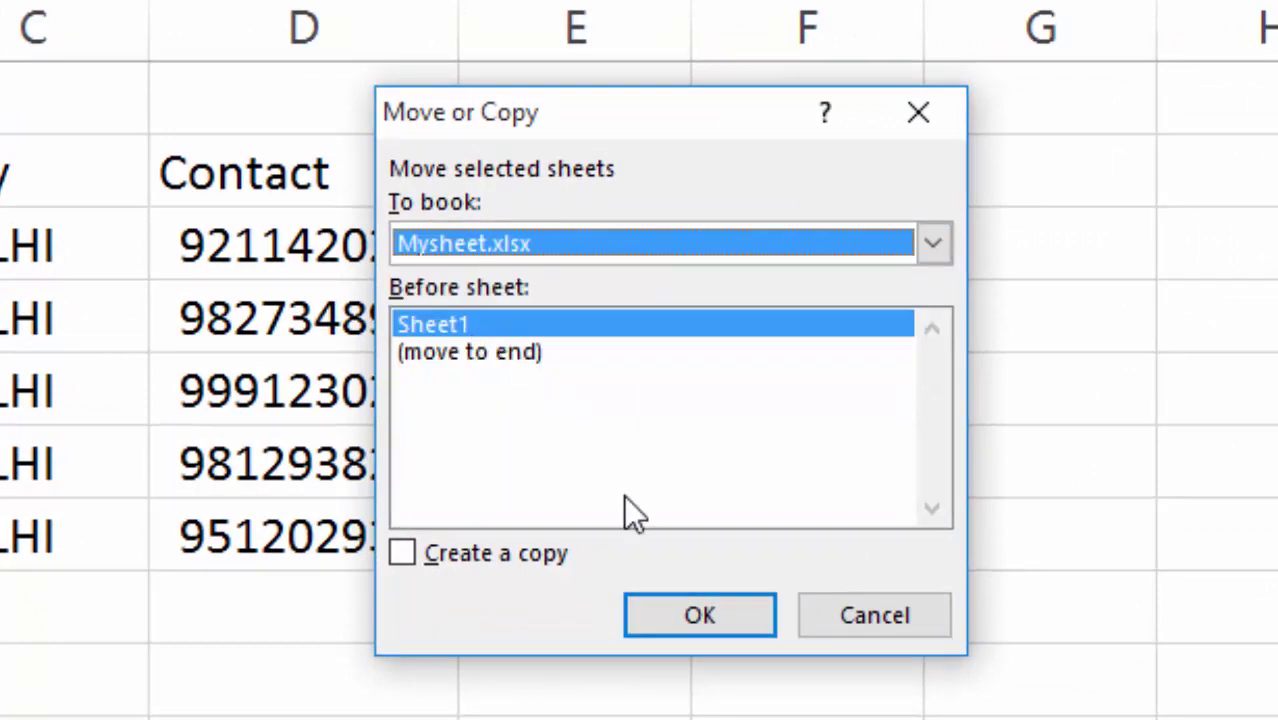
drag(669, 624, 543, 518)
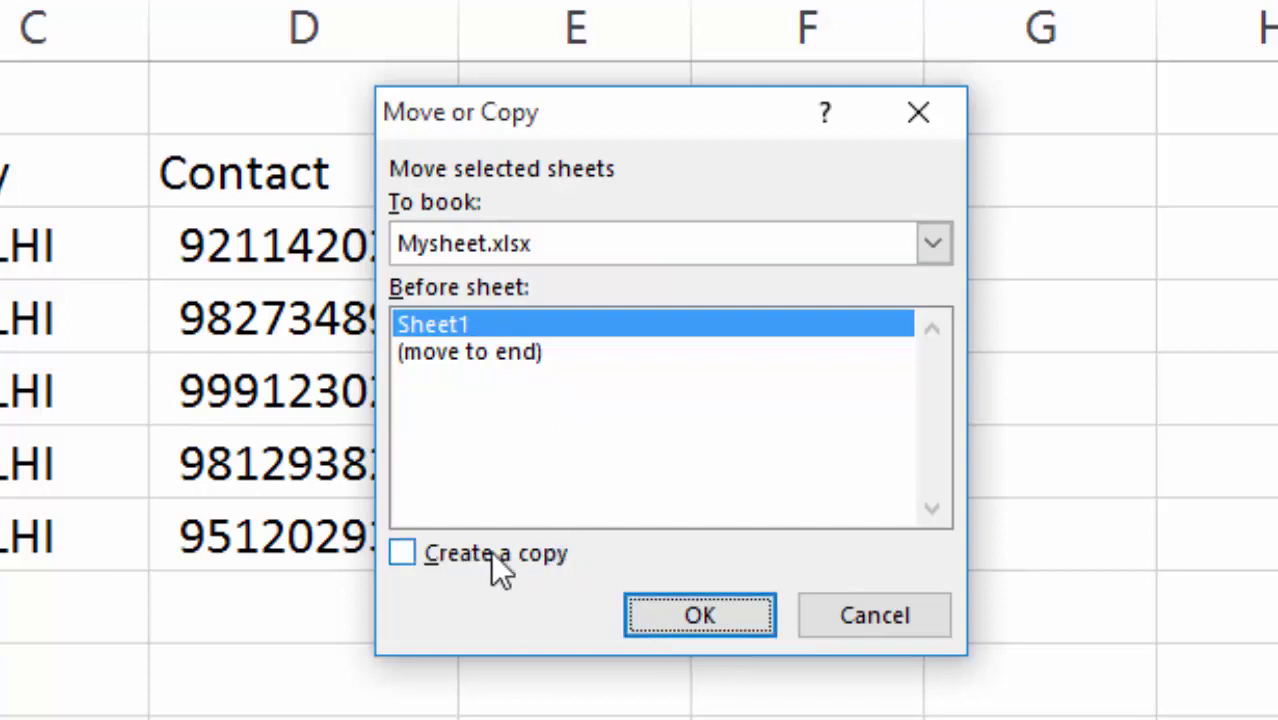
click(422, 557)
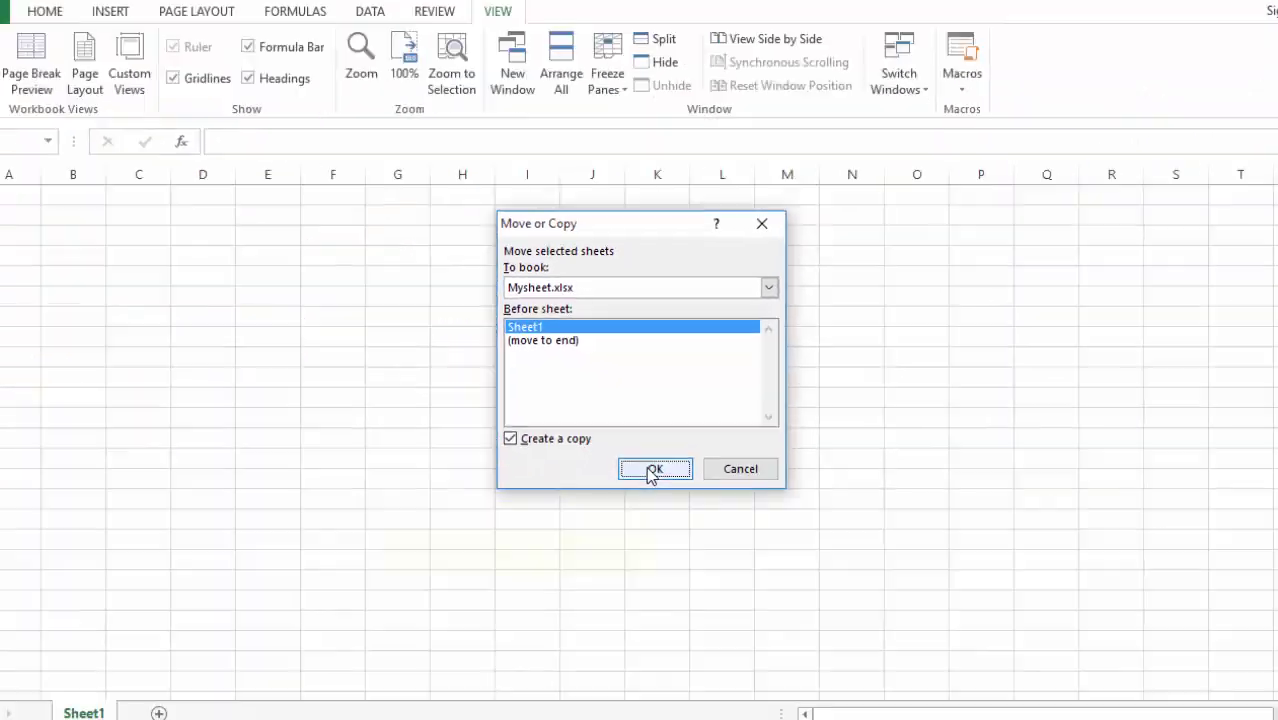
click(650, 468)
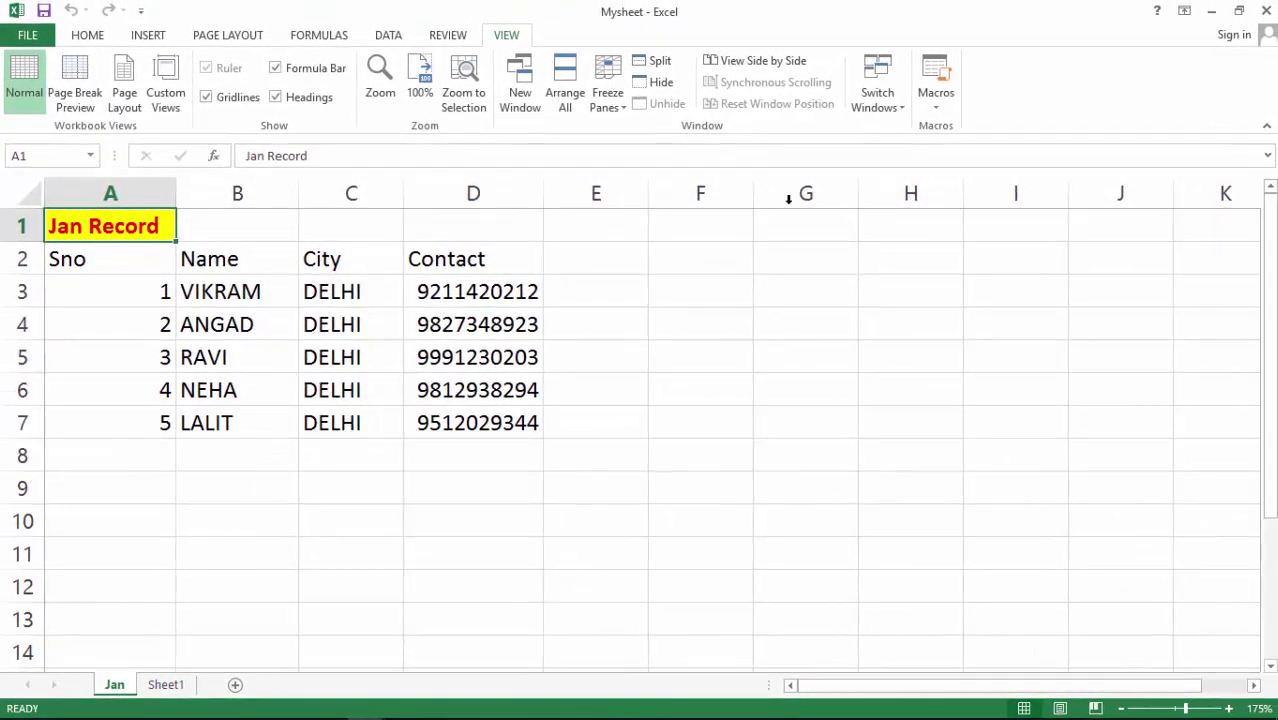
Switch to the Feb workbook and return to the Home ribbon
click(886, 103)
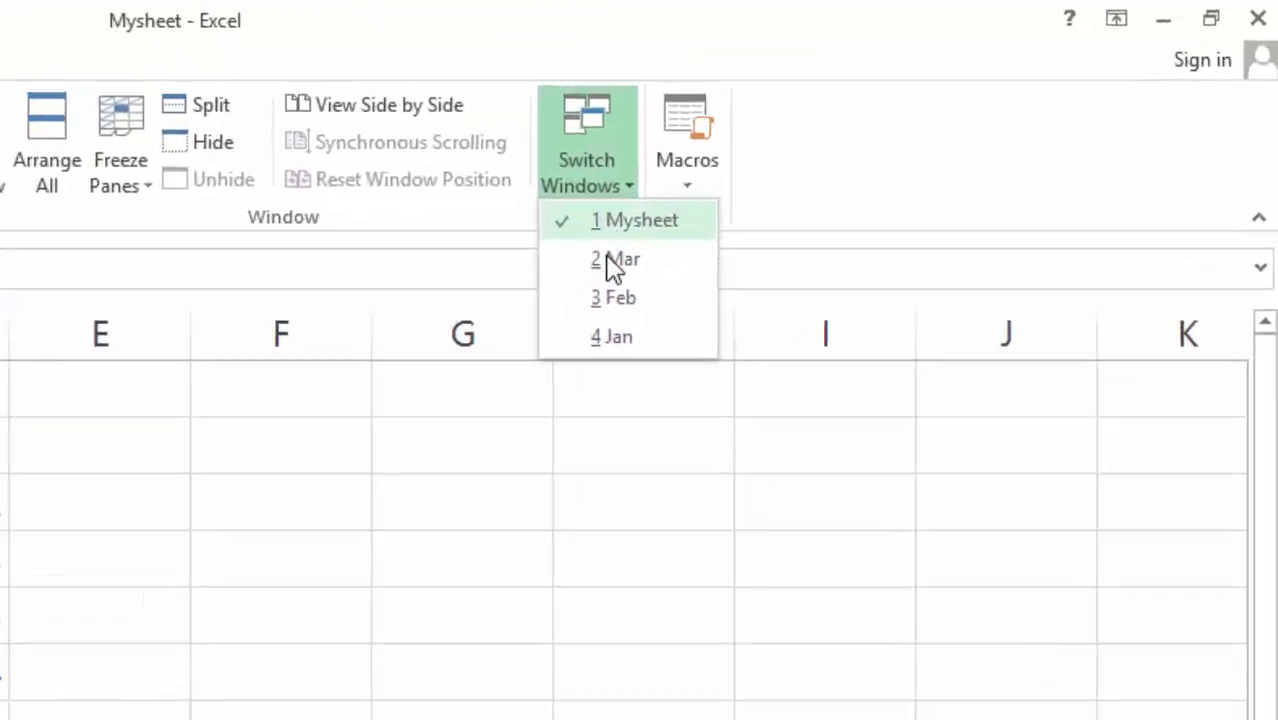
click(615, 297)
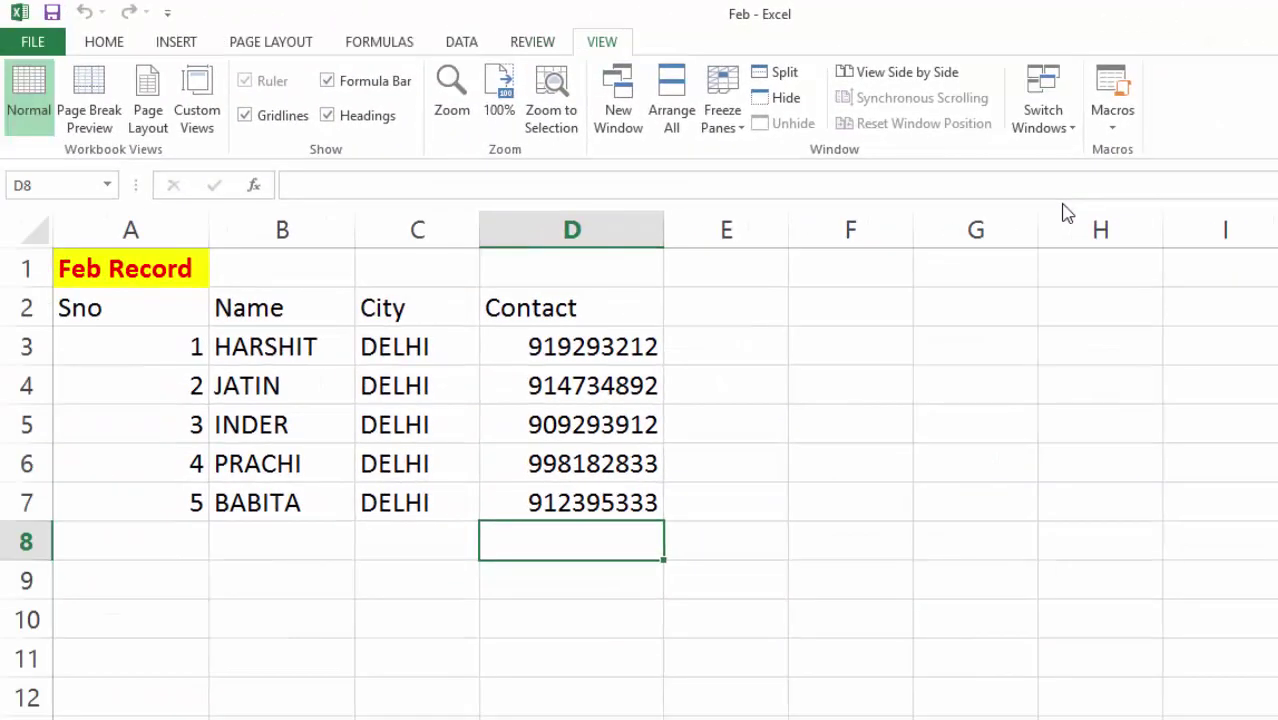
click(100, 46)
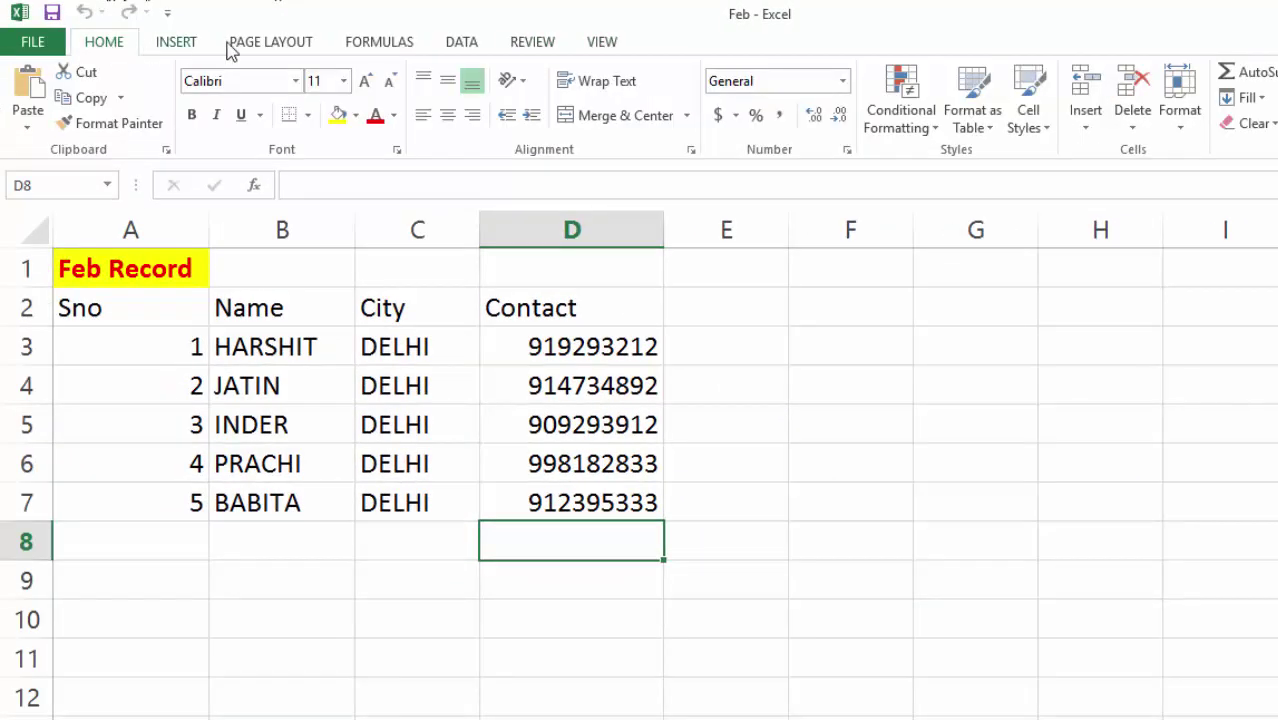
Copy the Feb sheet into Mysheet.xlsx before Sheet1, then check the Jan and Feb tabs
click(1186, 112)
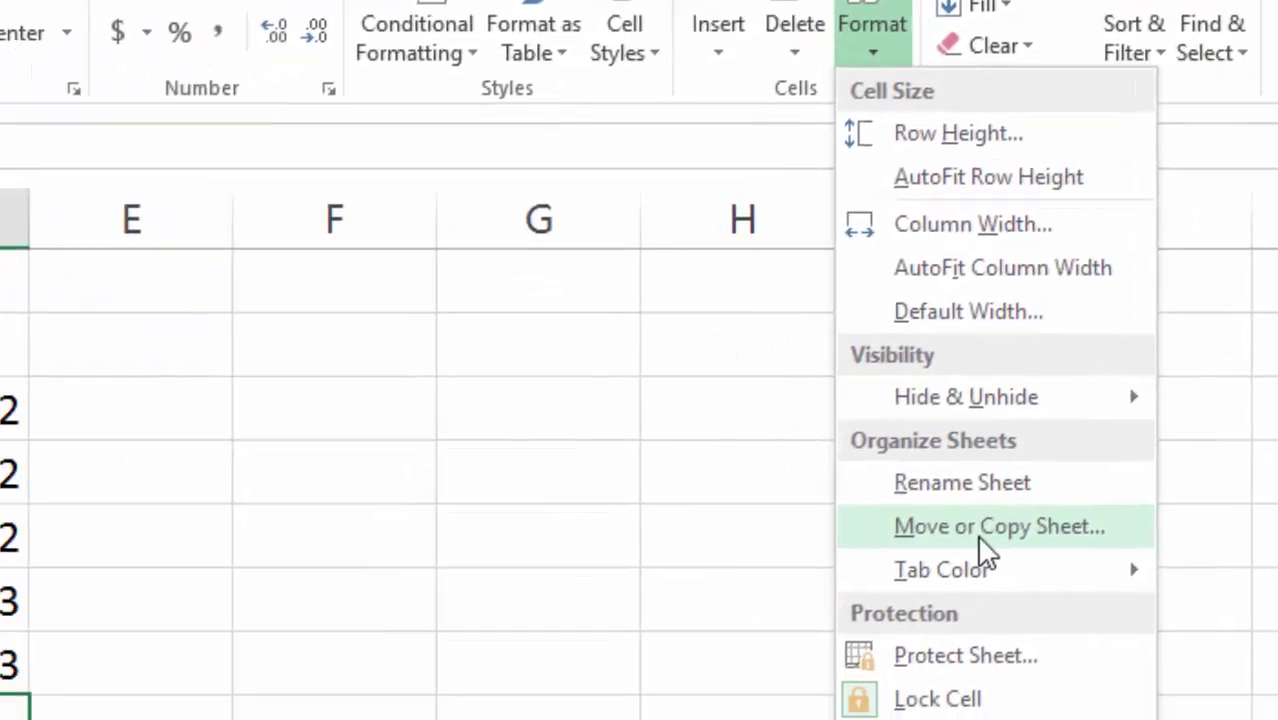
click(900, 535)
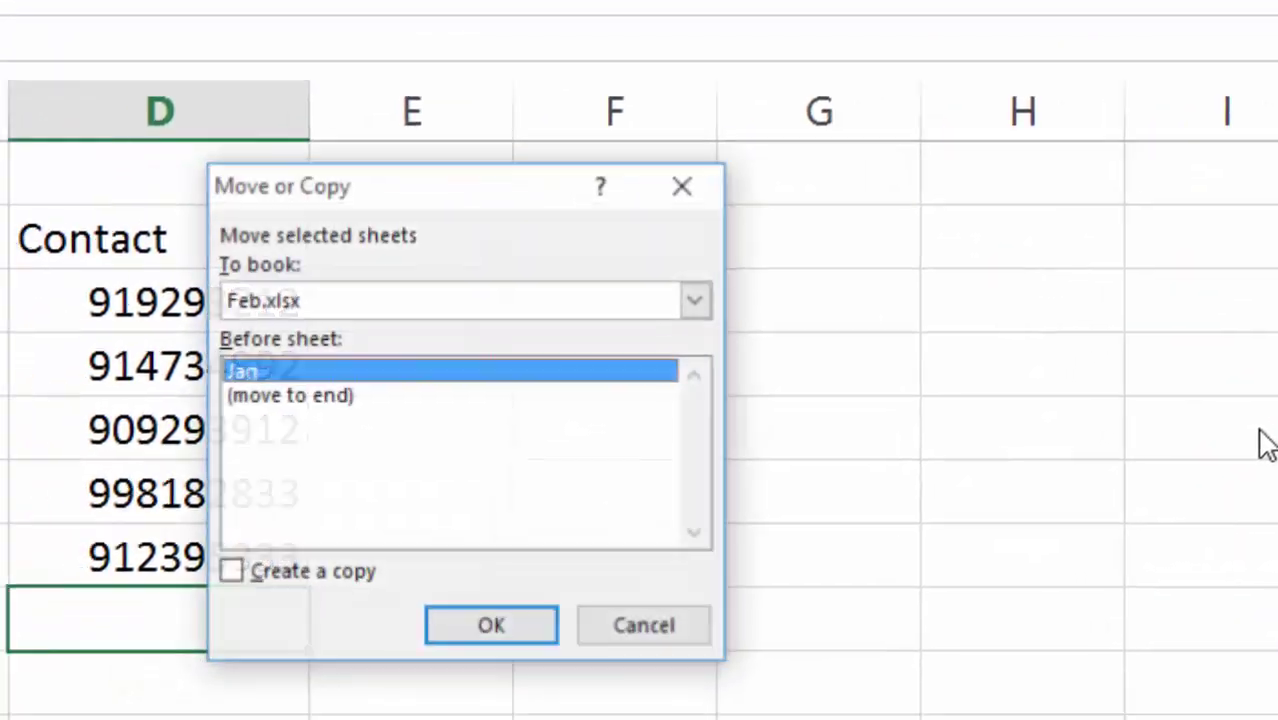
click(560, 268)
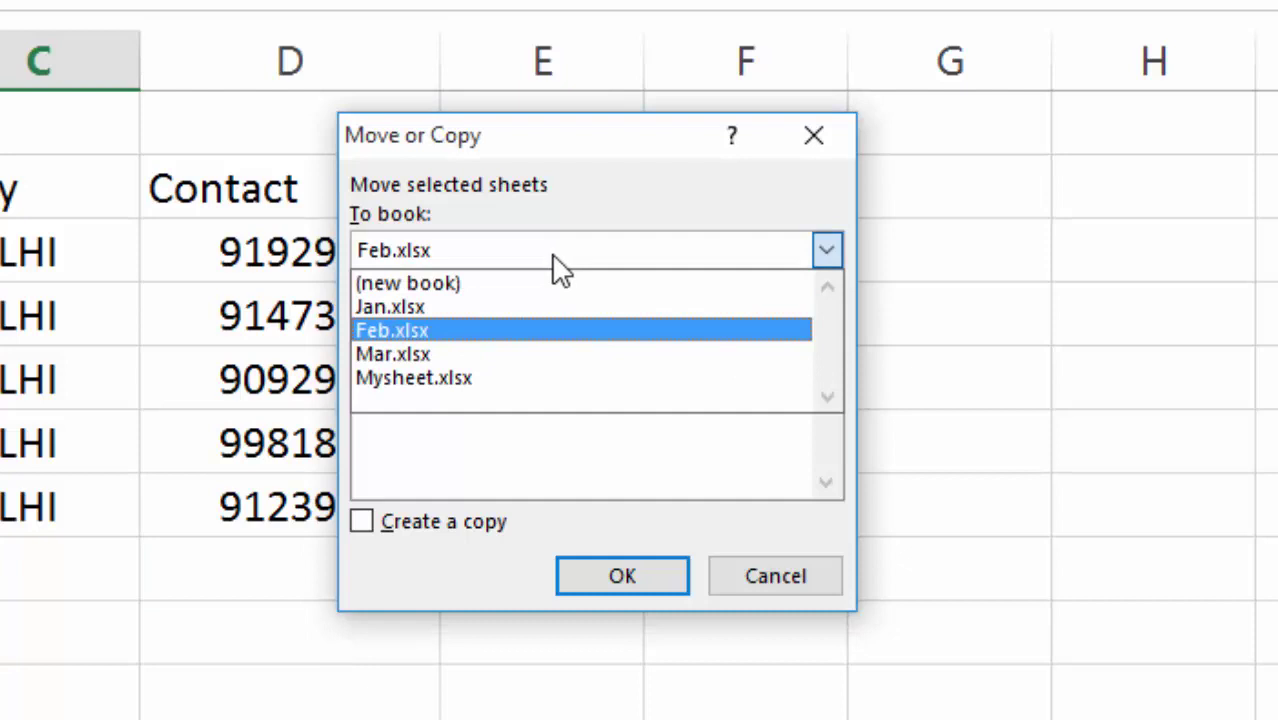
click(474, 378)
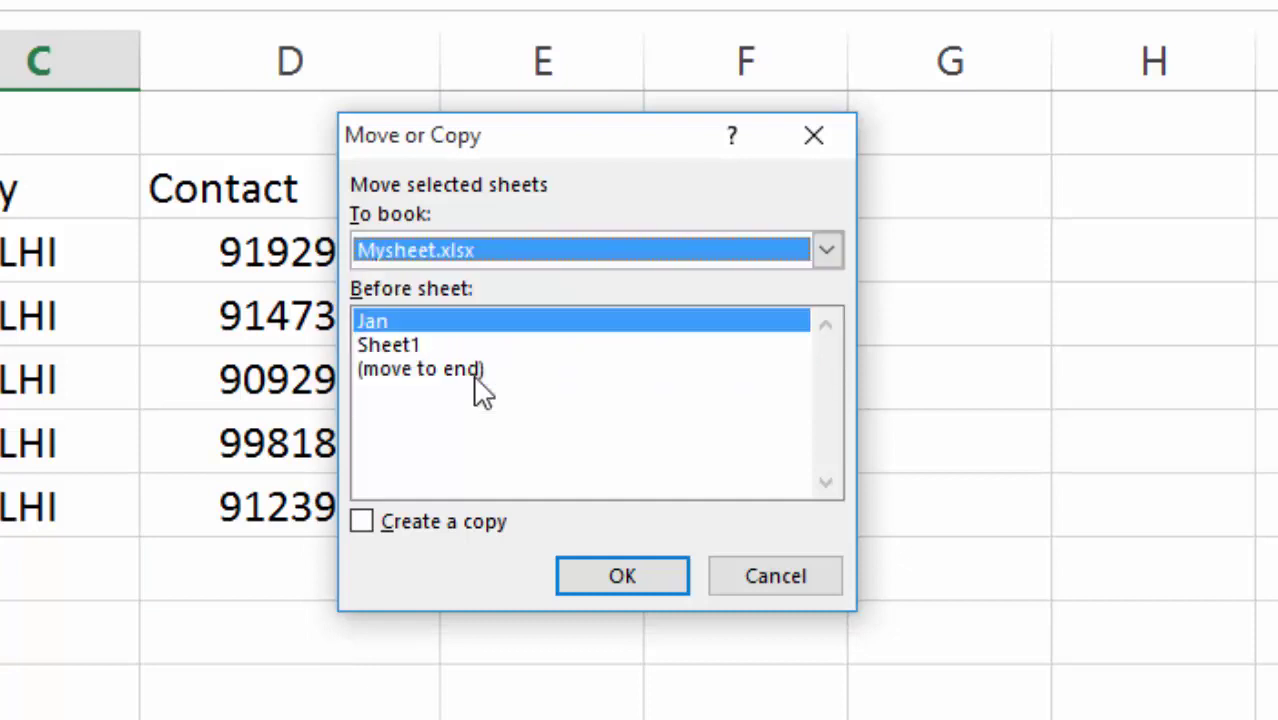
click(420, 354)
click(431, 524)
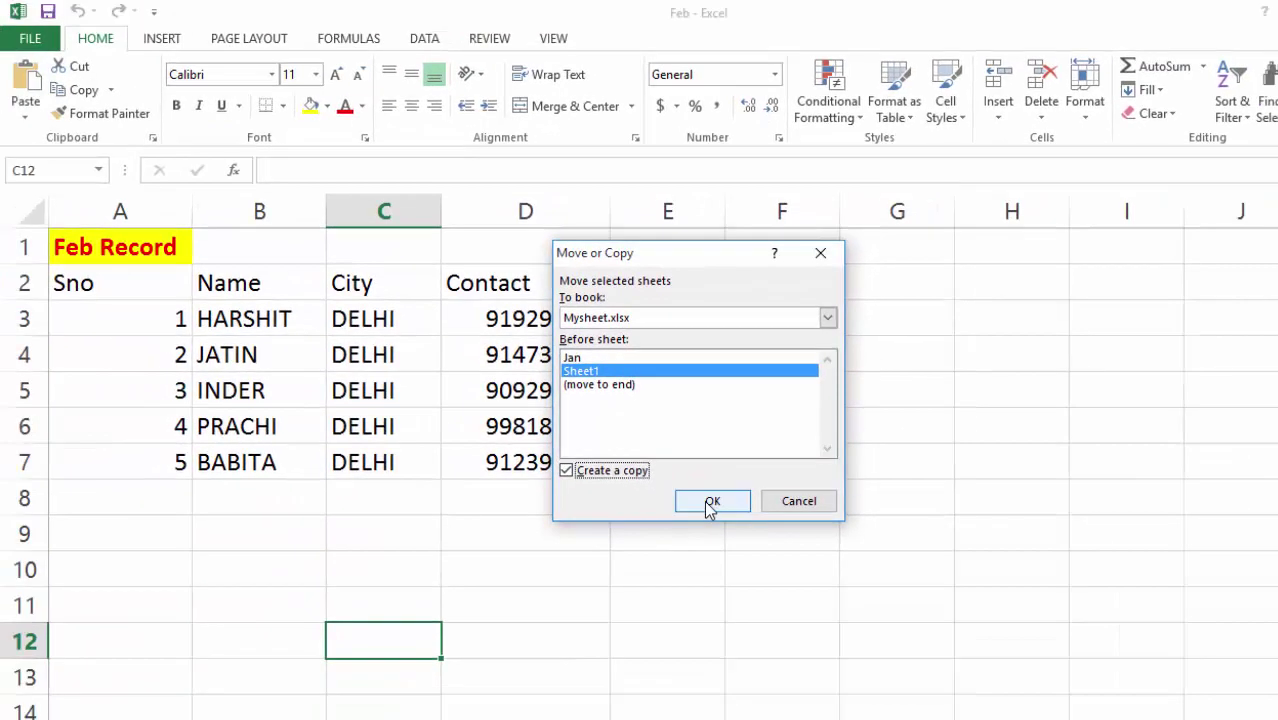
click(709, 503)
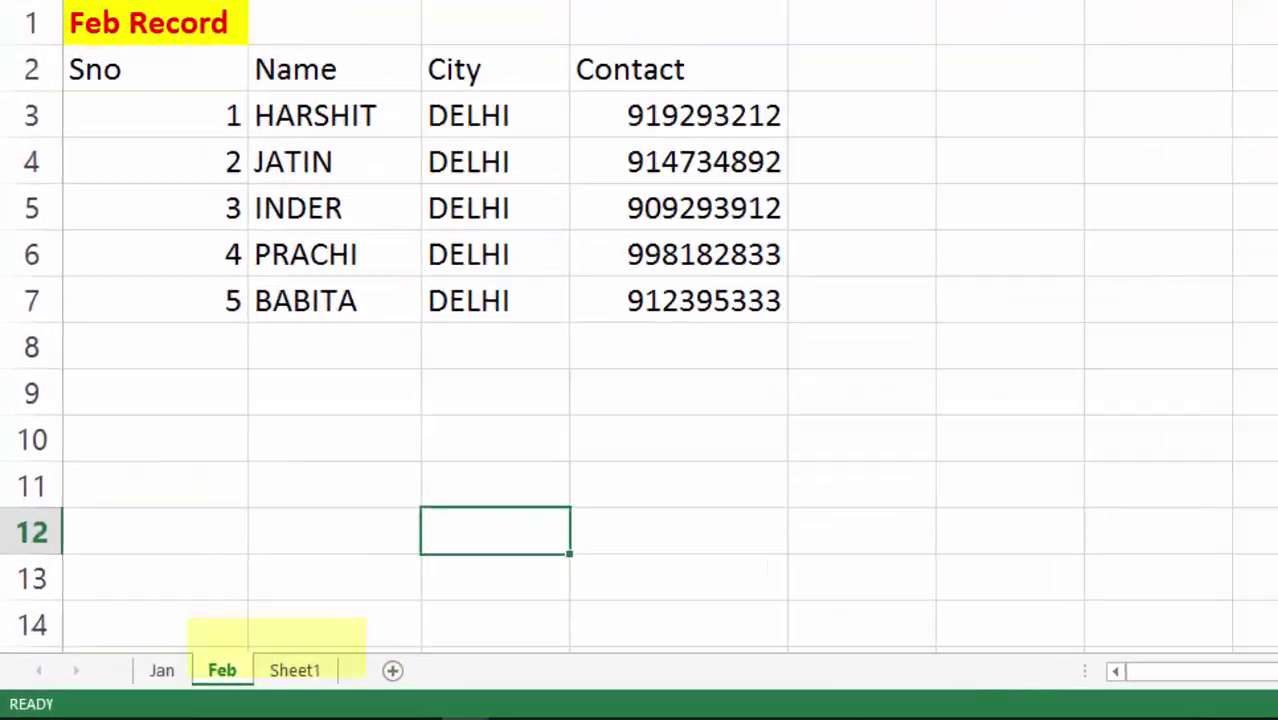
click(172, 671)
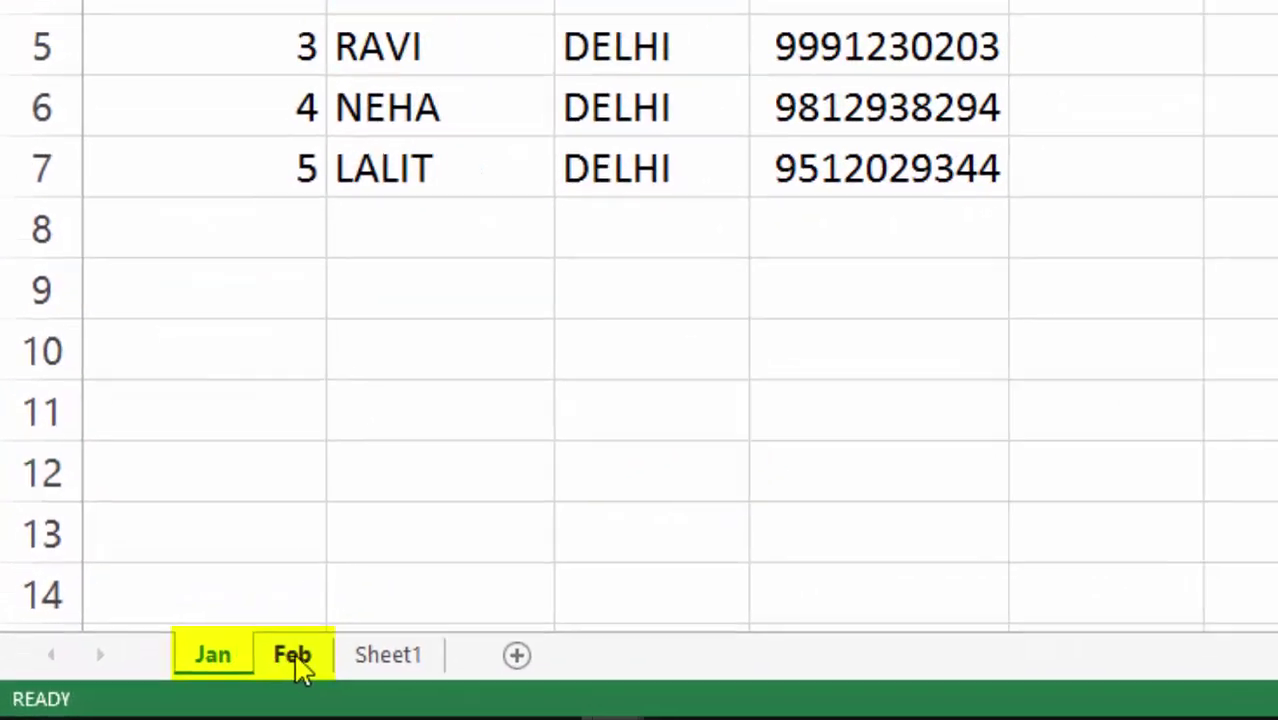
click(295, 658)
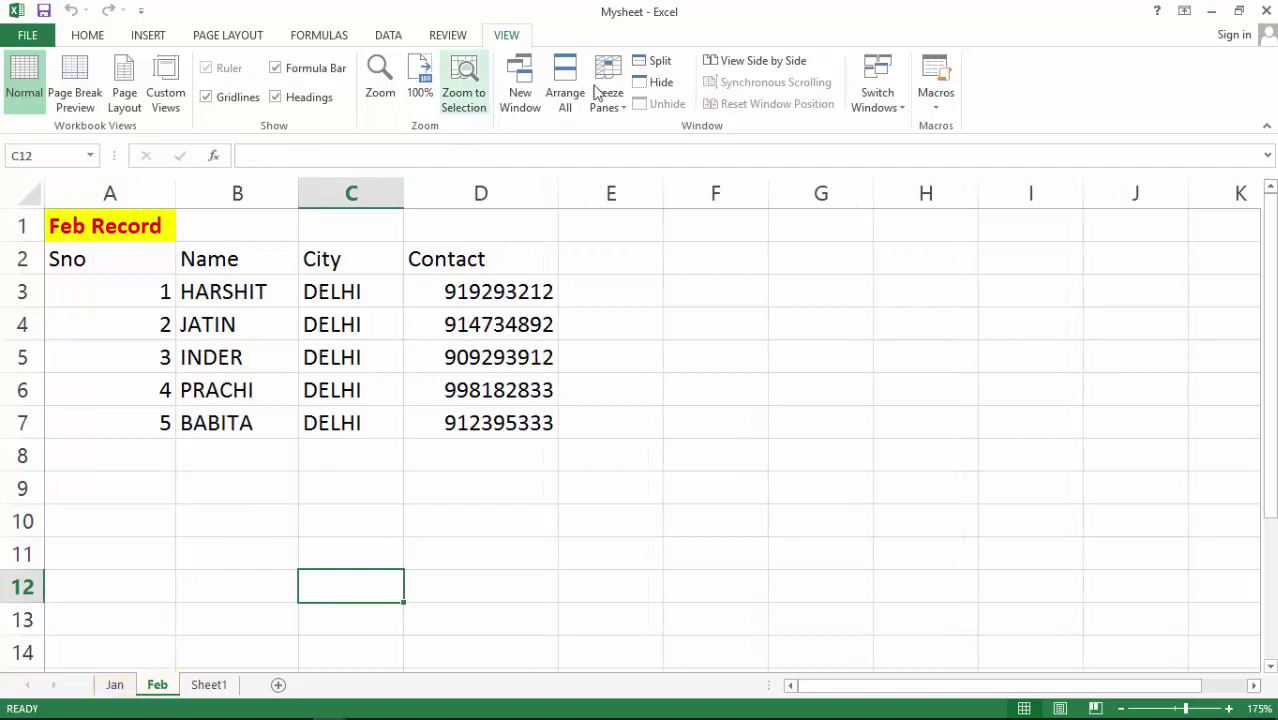
Switch to the Mar workbook and return to the Home ribbon
click(882, 104)
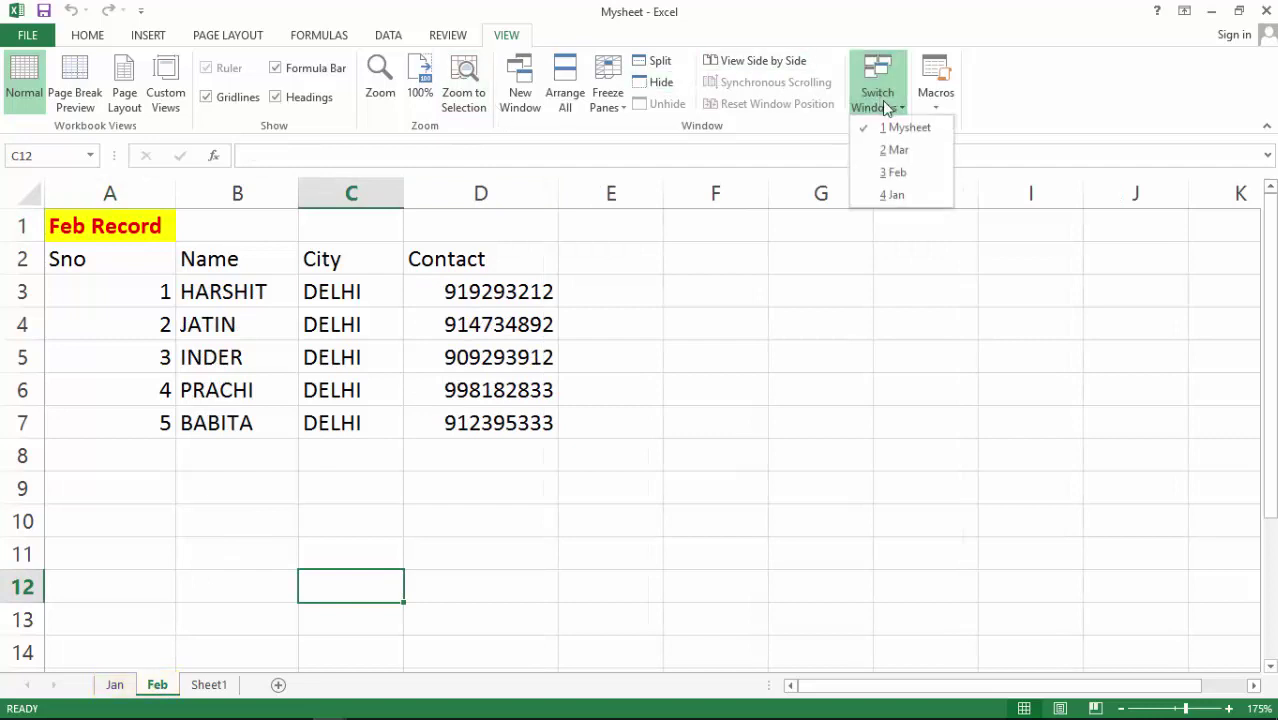
click(900, 150)
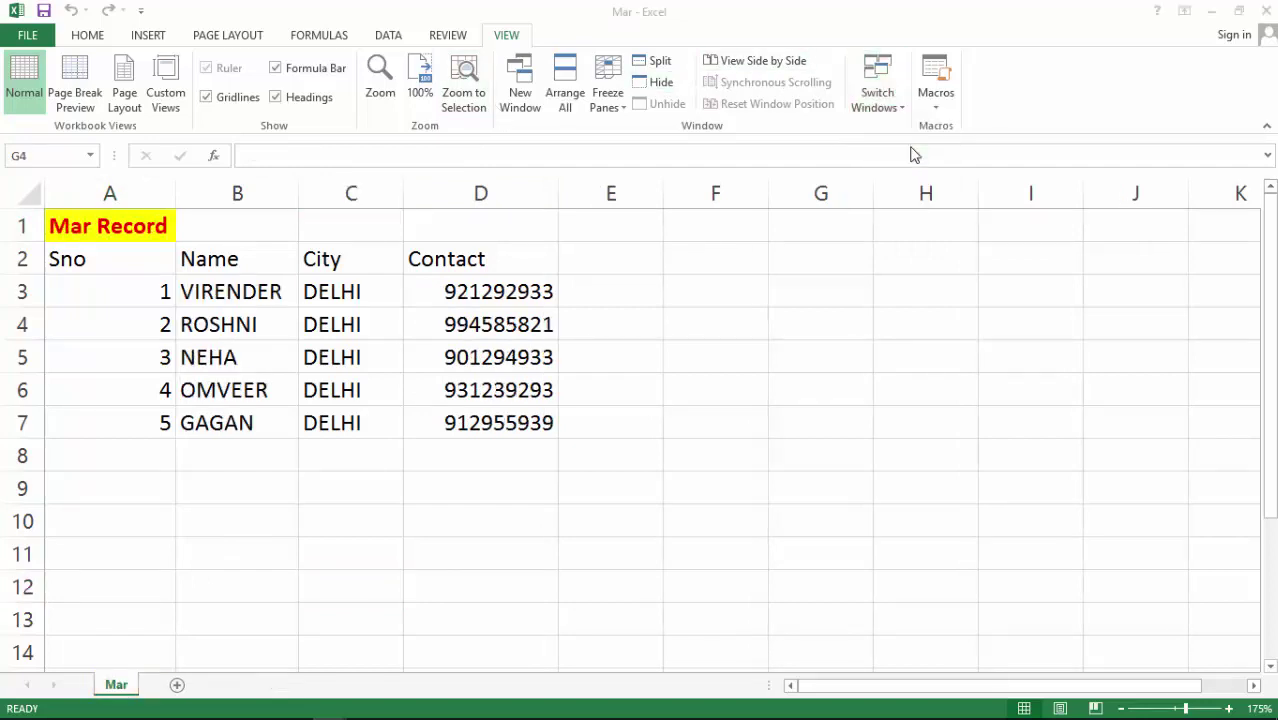
click(86, 37)
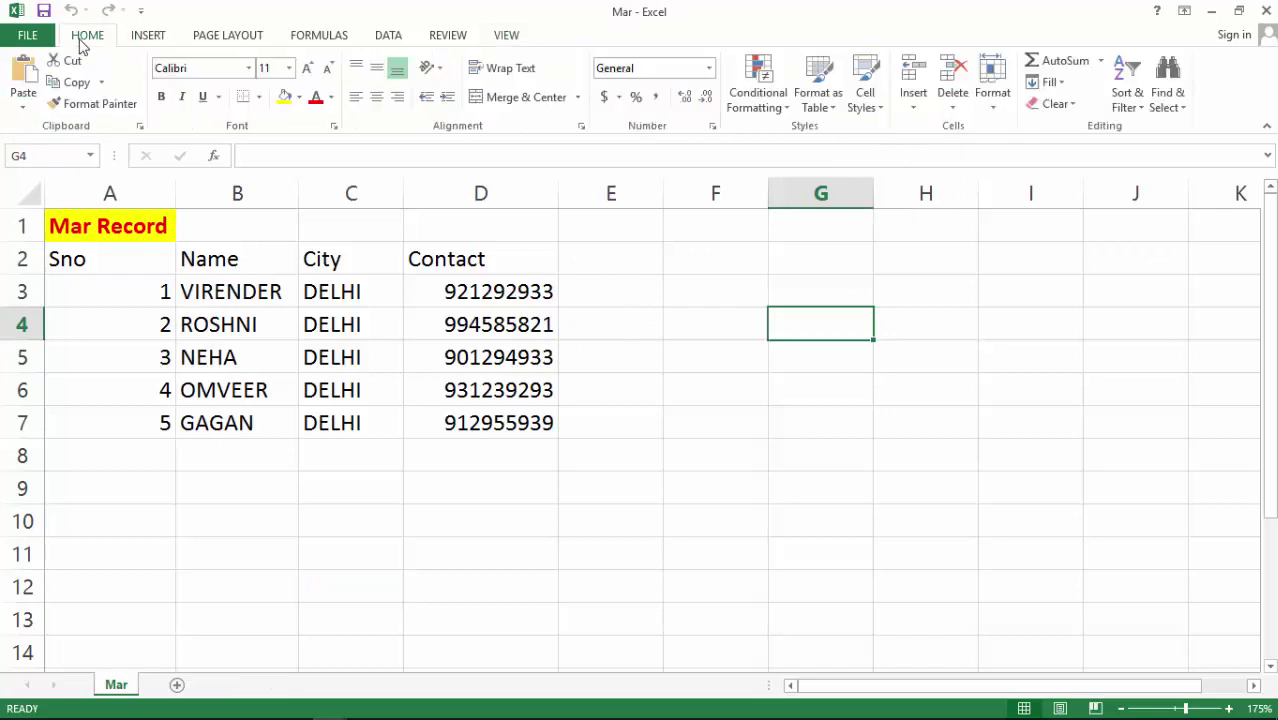
Copy the Mar sheet into Mysheet.xlsx before Sheet1, with Create a copy ticked
click(996, 113)
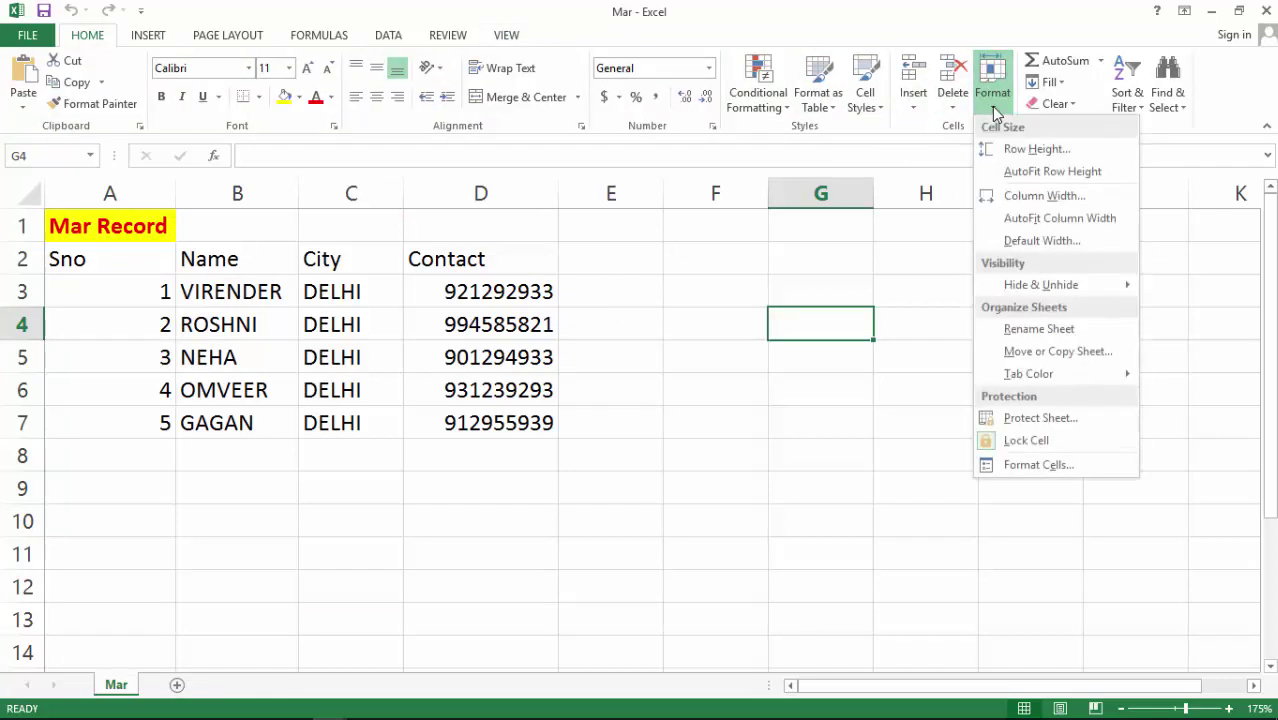
click(1022, 350)
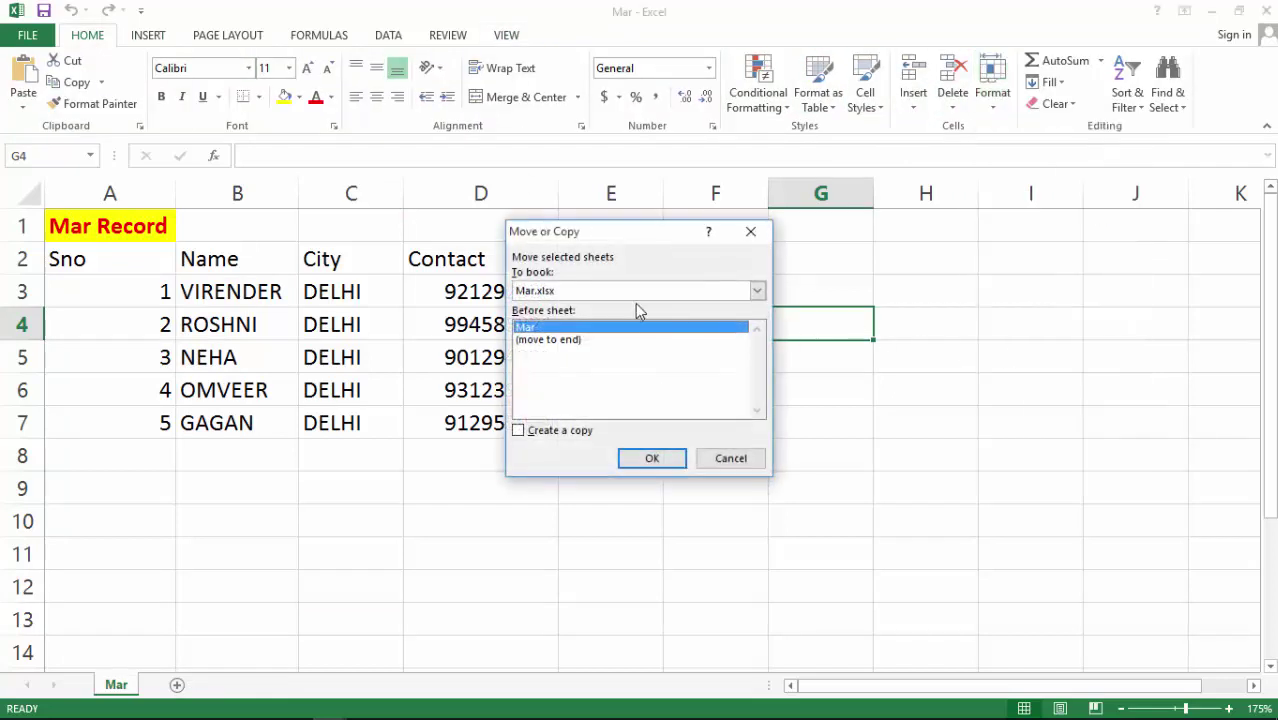
click(605, 291)
click(557, 357)
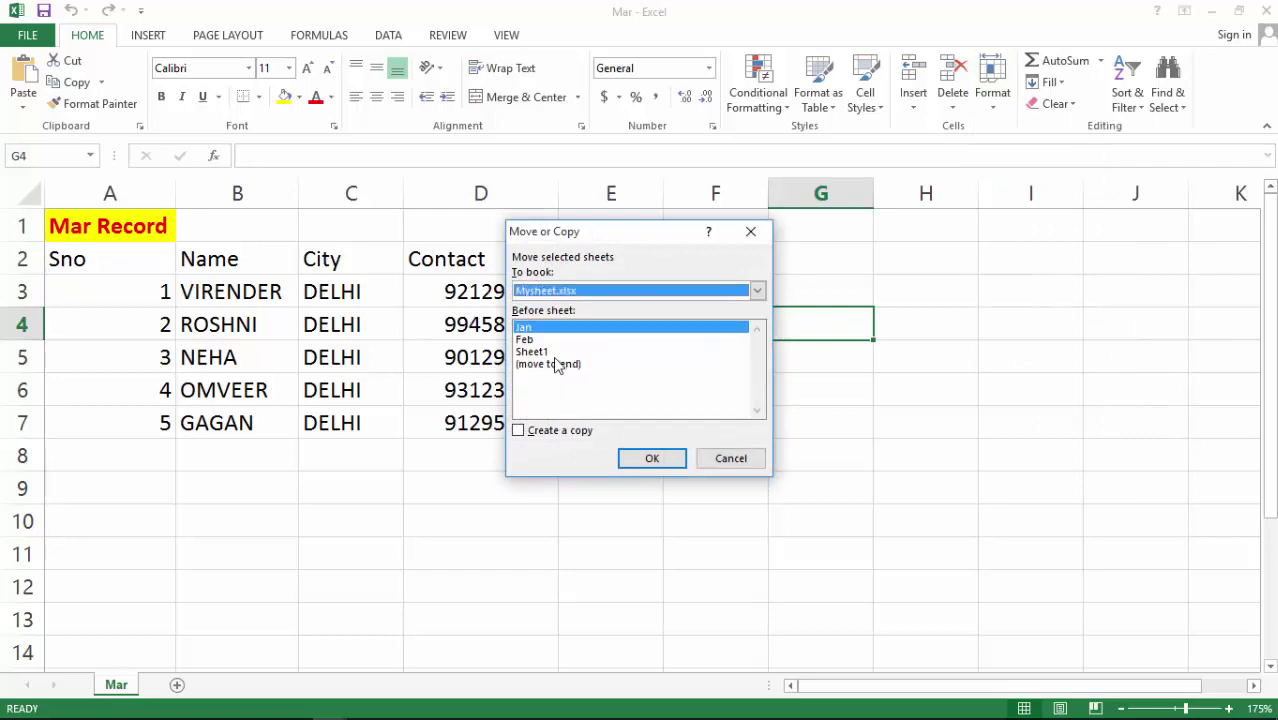
click(548, 352)
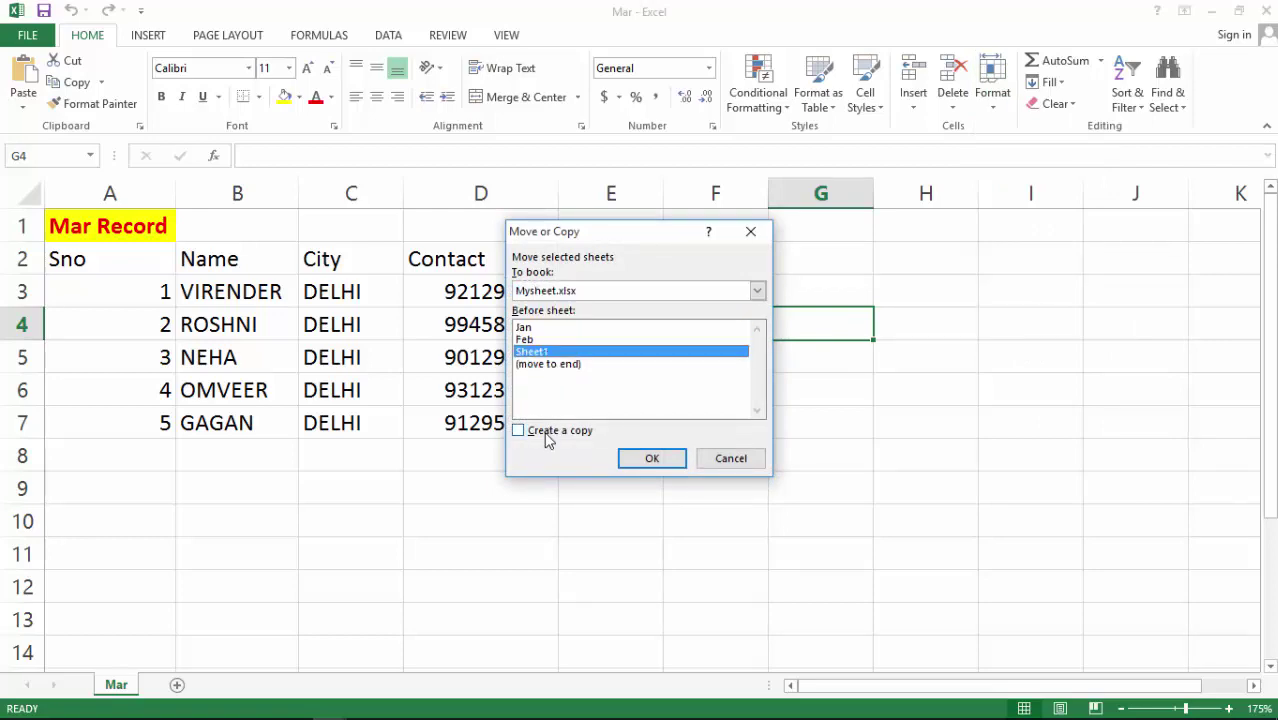
click(548, 436)
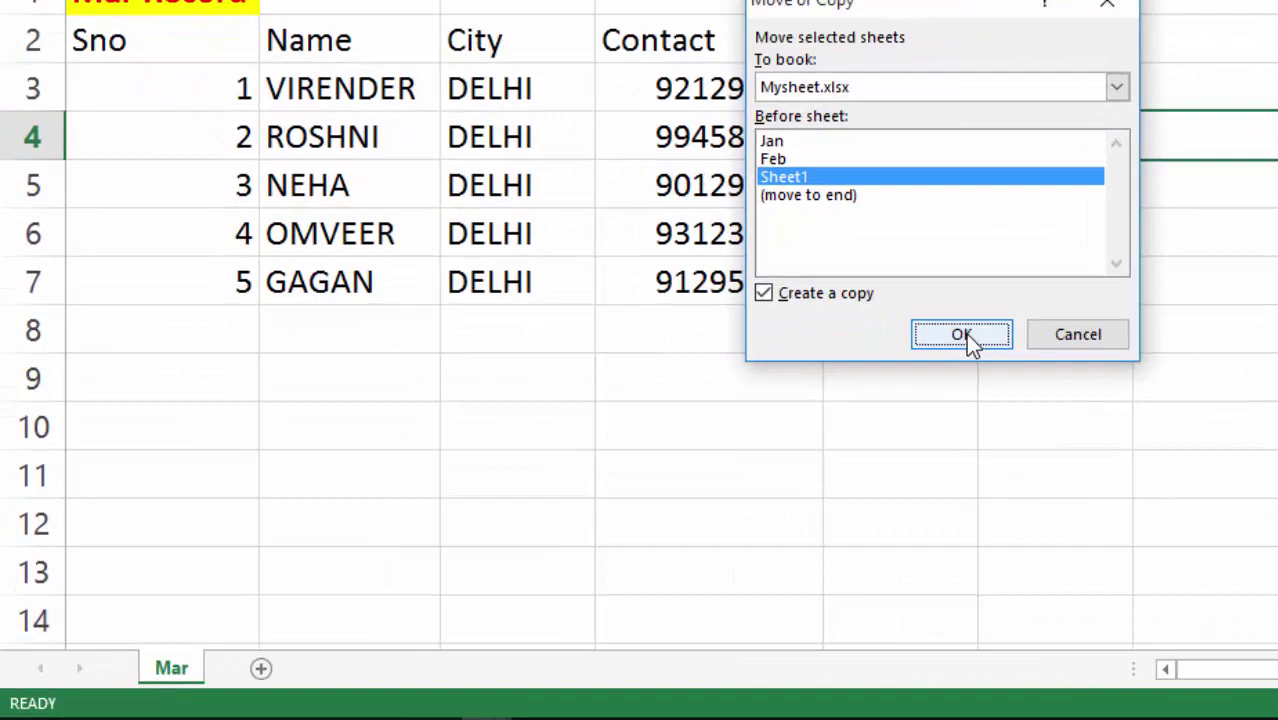
click(655, 459)
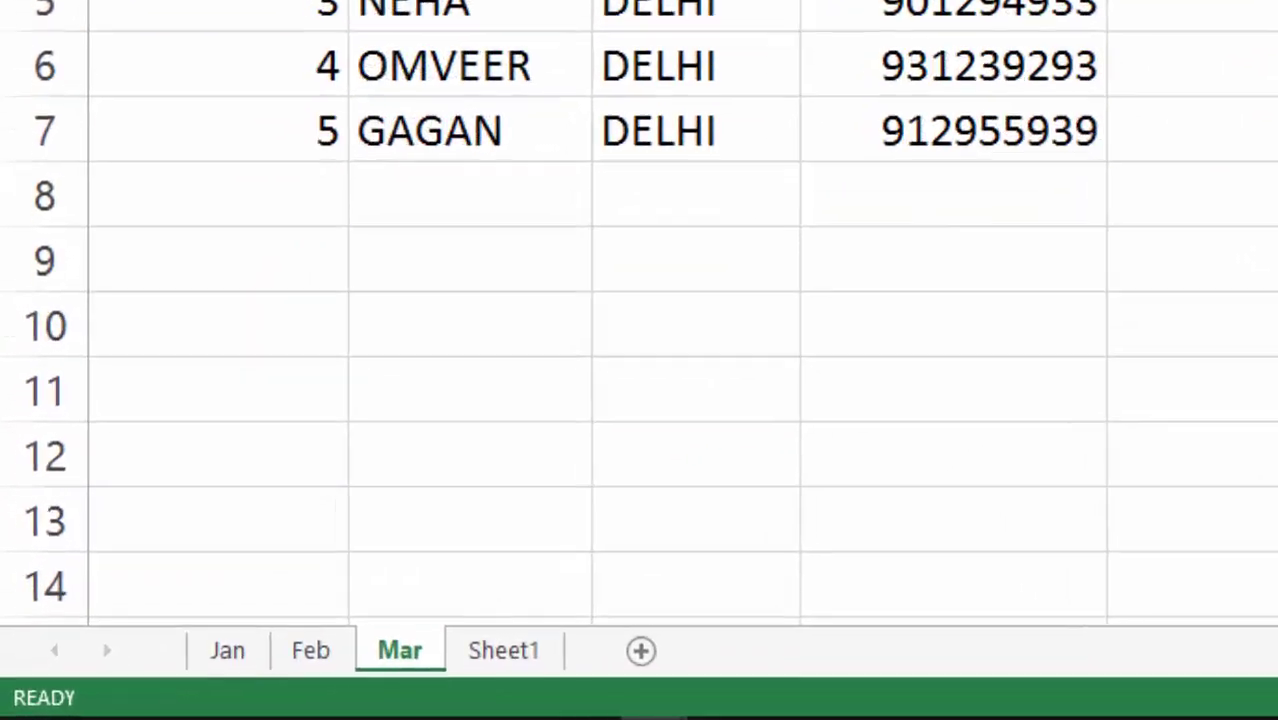
Review the Jan, Feb and Mar tabs in Mysheet, ending on Feb
click(360, 195)
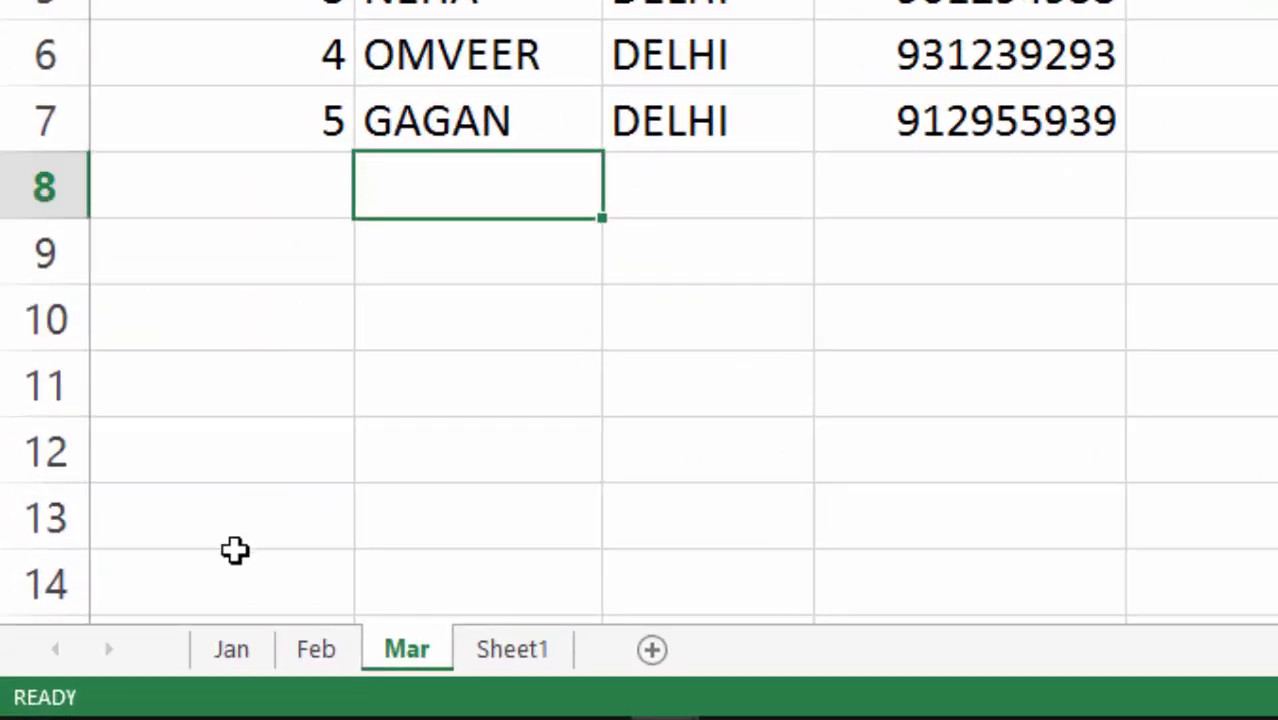
click(230, 649)
click(316, 649)
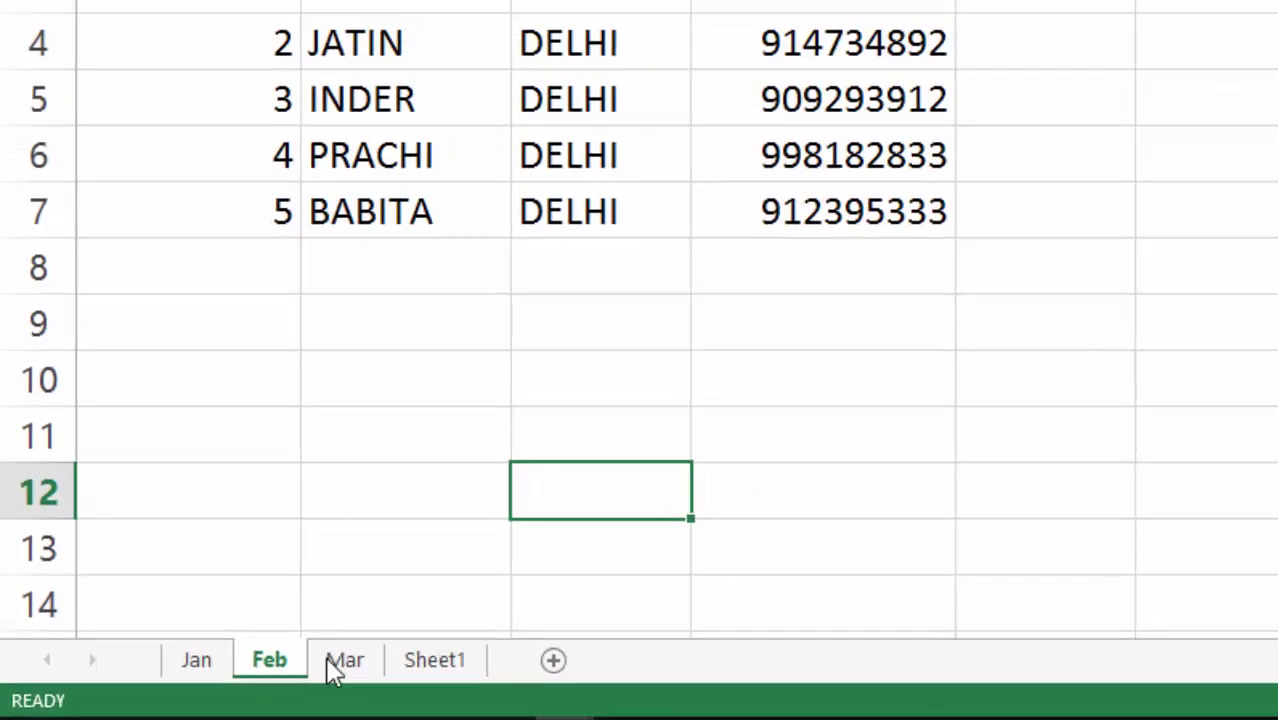
click(201, 684)
click(156, 684)
Show the Jan sheet in Mysheet to confirm Jan, Feb, Mar and Sheet1 exist
click(115, 684)
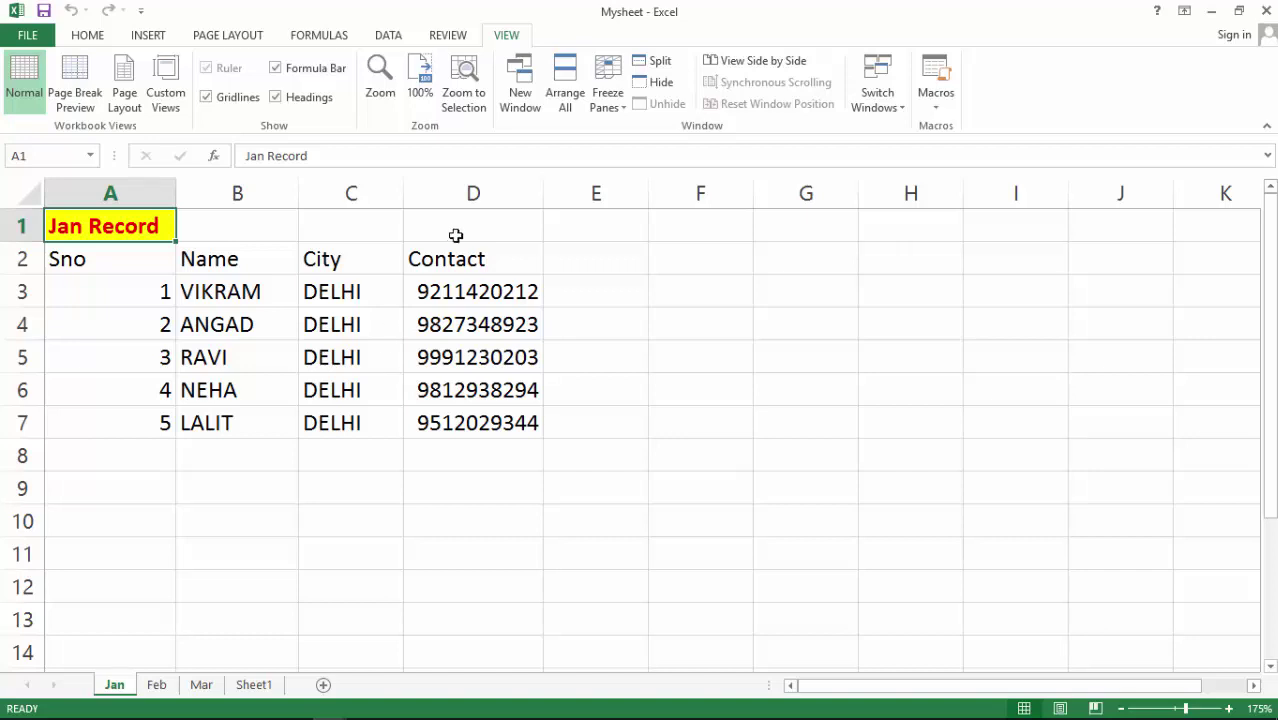
Switch to the Mar workbook, add a blank Sheet1, and return to the Mar tab
click(886, 104)
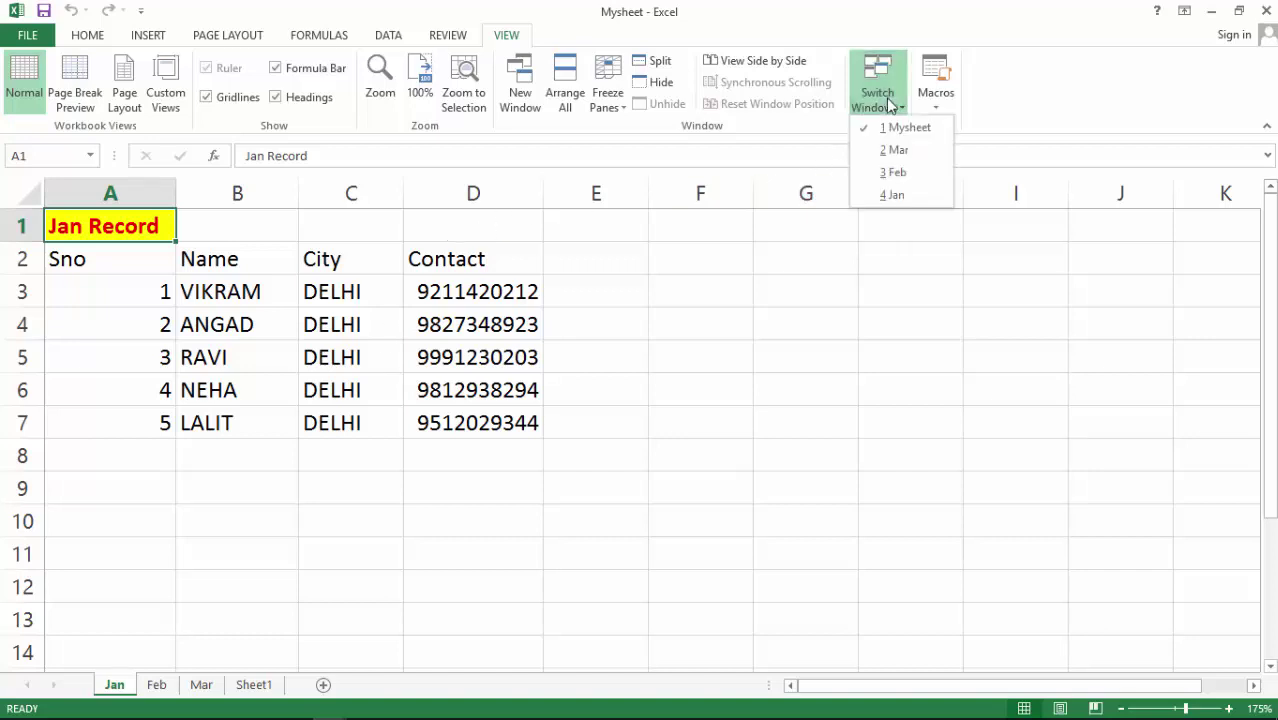
click(897, 150)
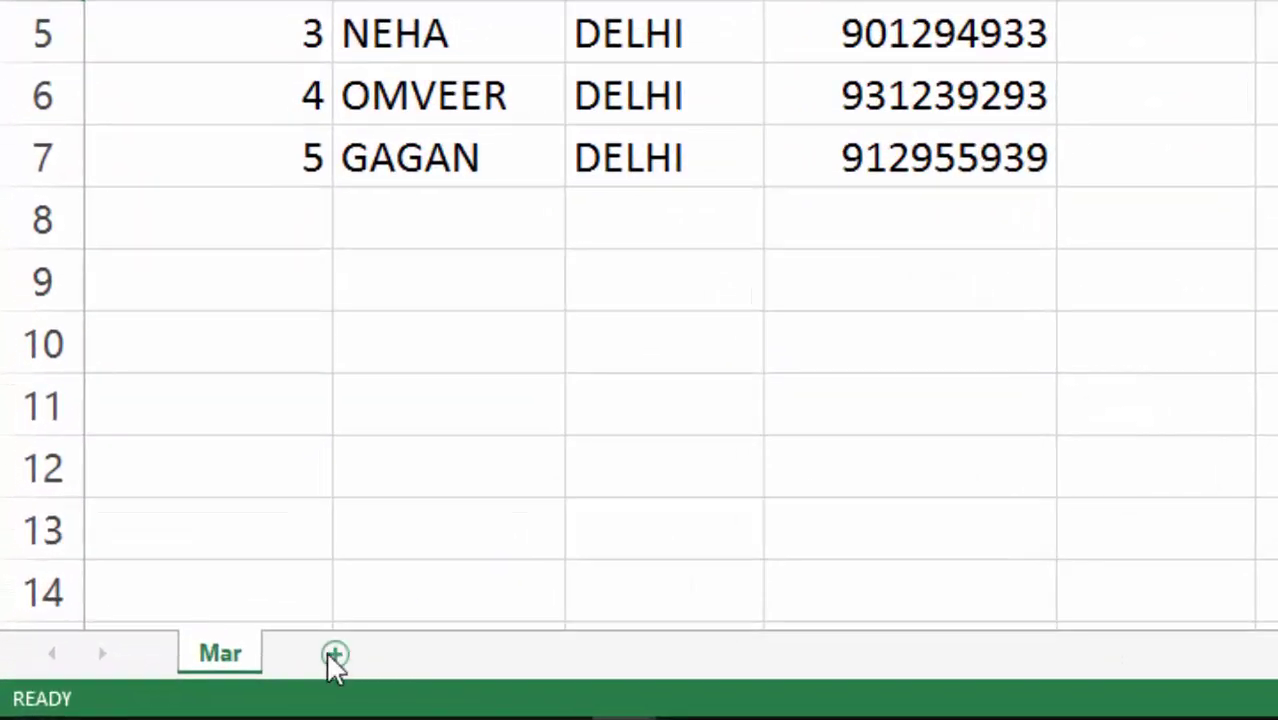
click(413, 654)
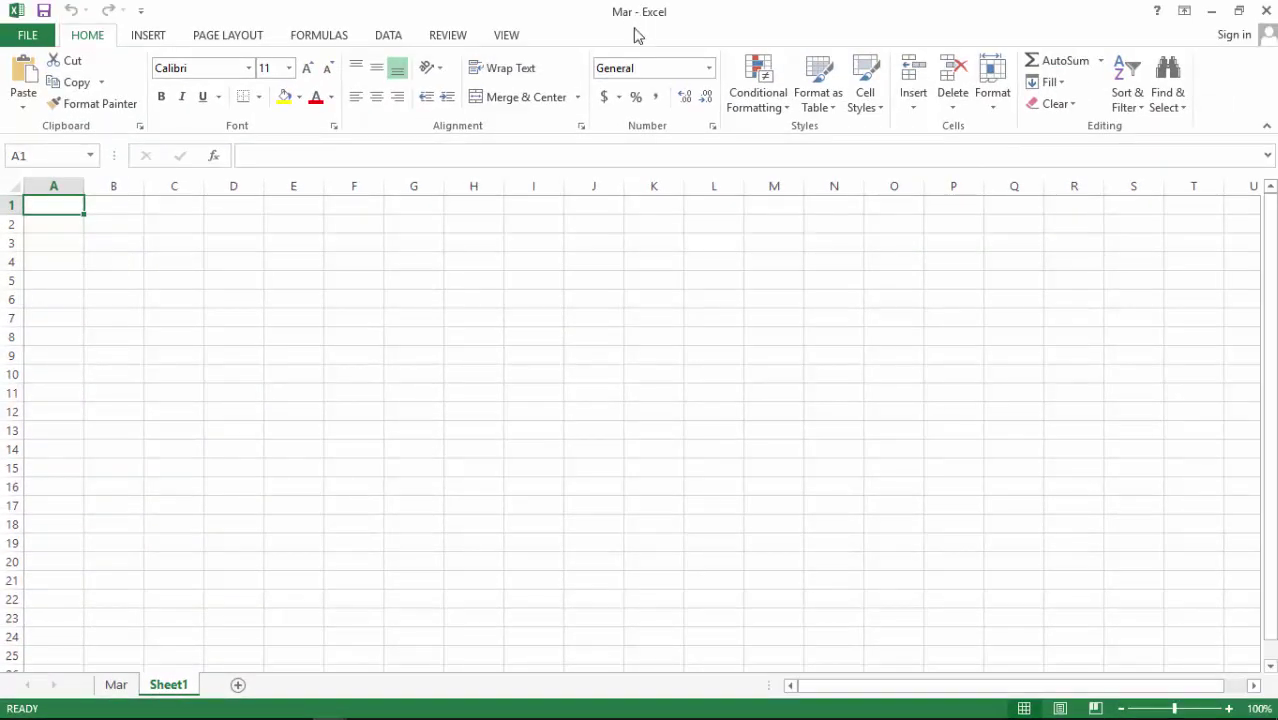
click(125, 686)
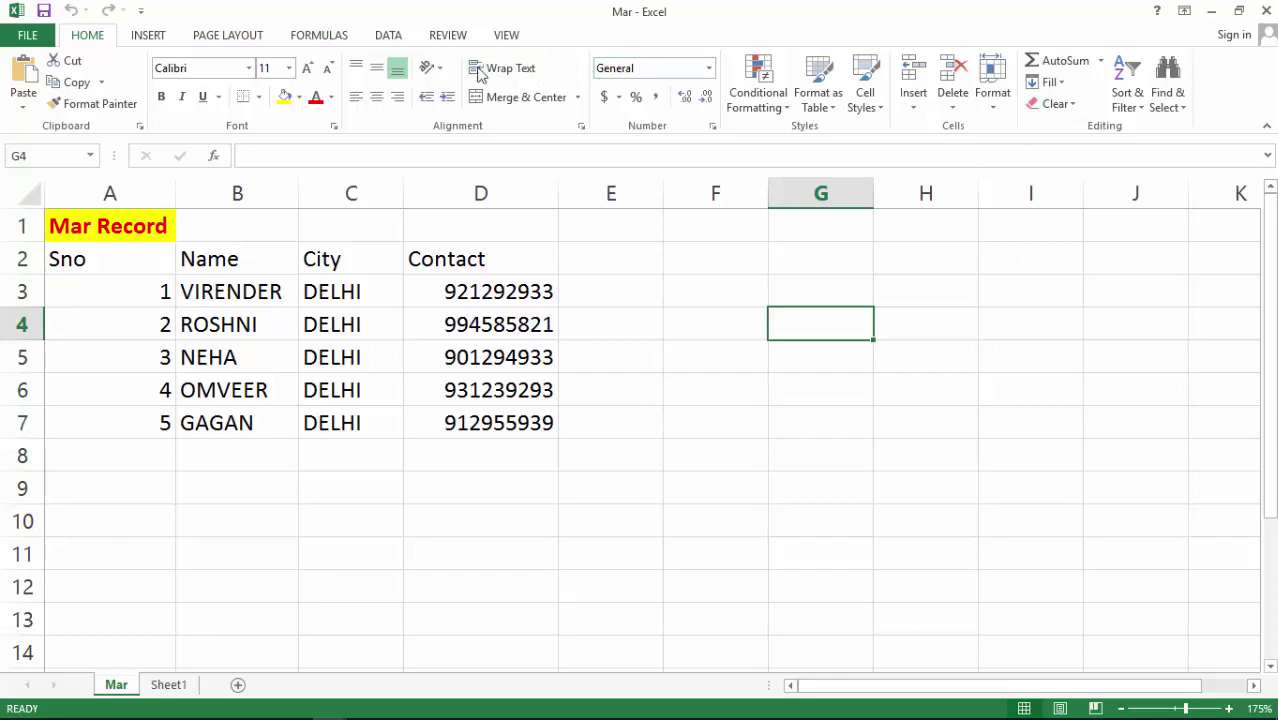
Move the Mar sheet, without copying, to the end of Feb.xlsx, then check the Feb and Mar tabs
click(992, 95)
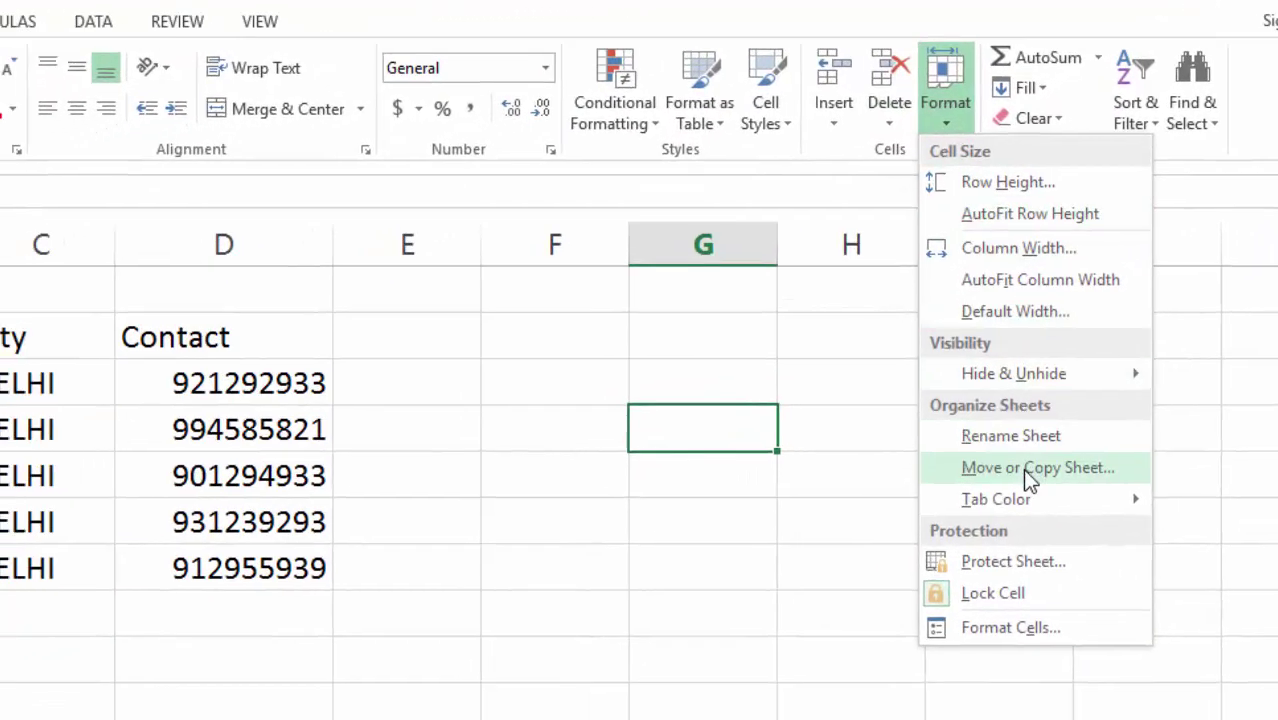
click(968, 495)
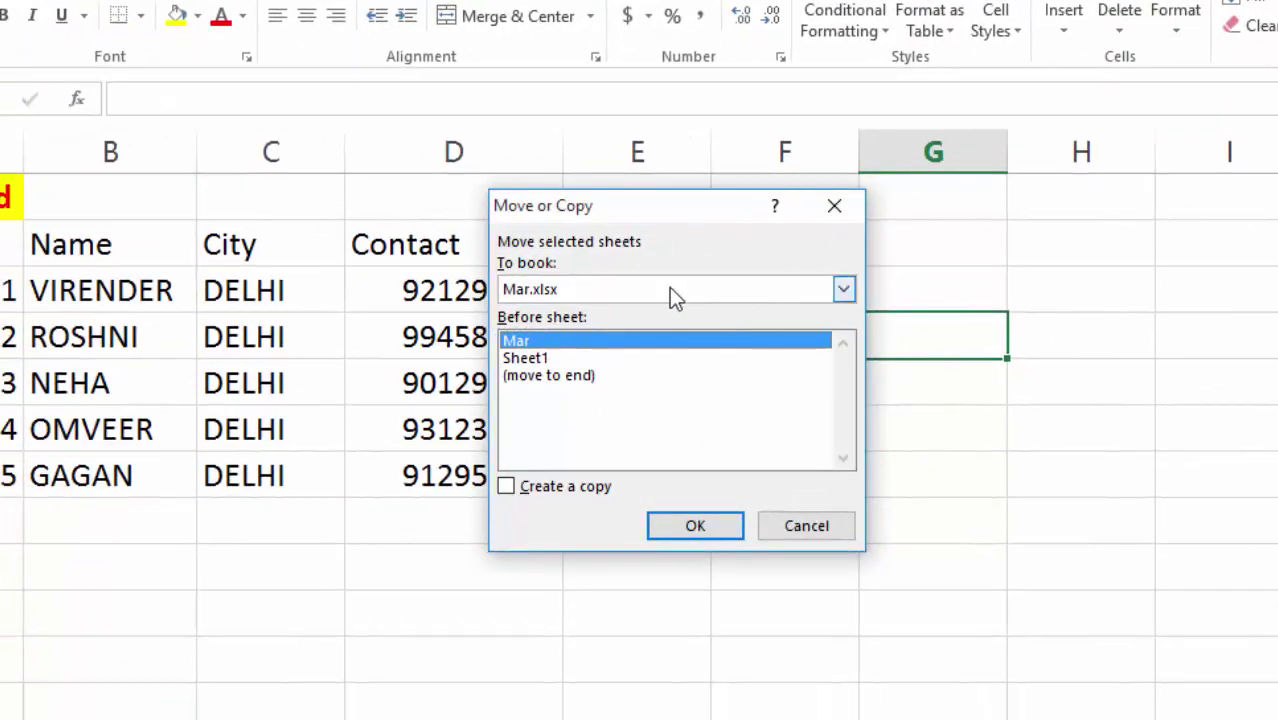
click(628, 290)
click(563, 346)
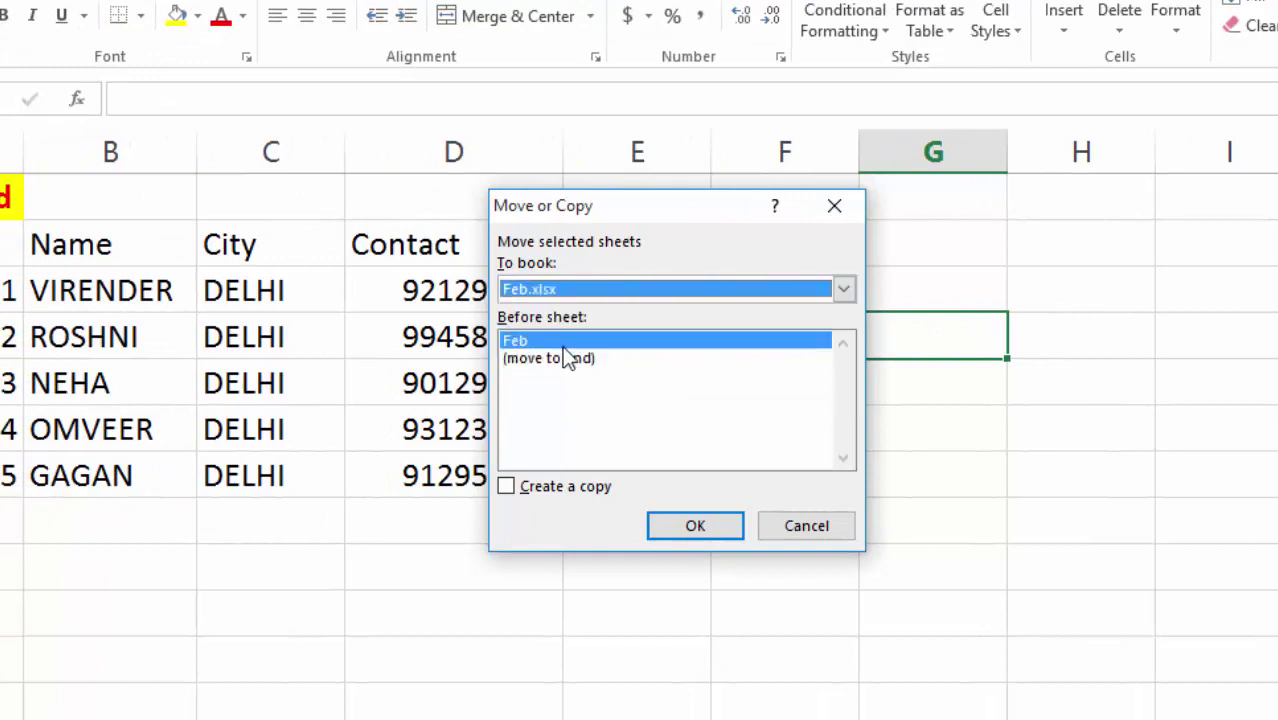
click(554, 358)
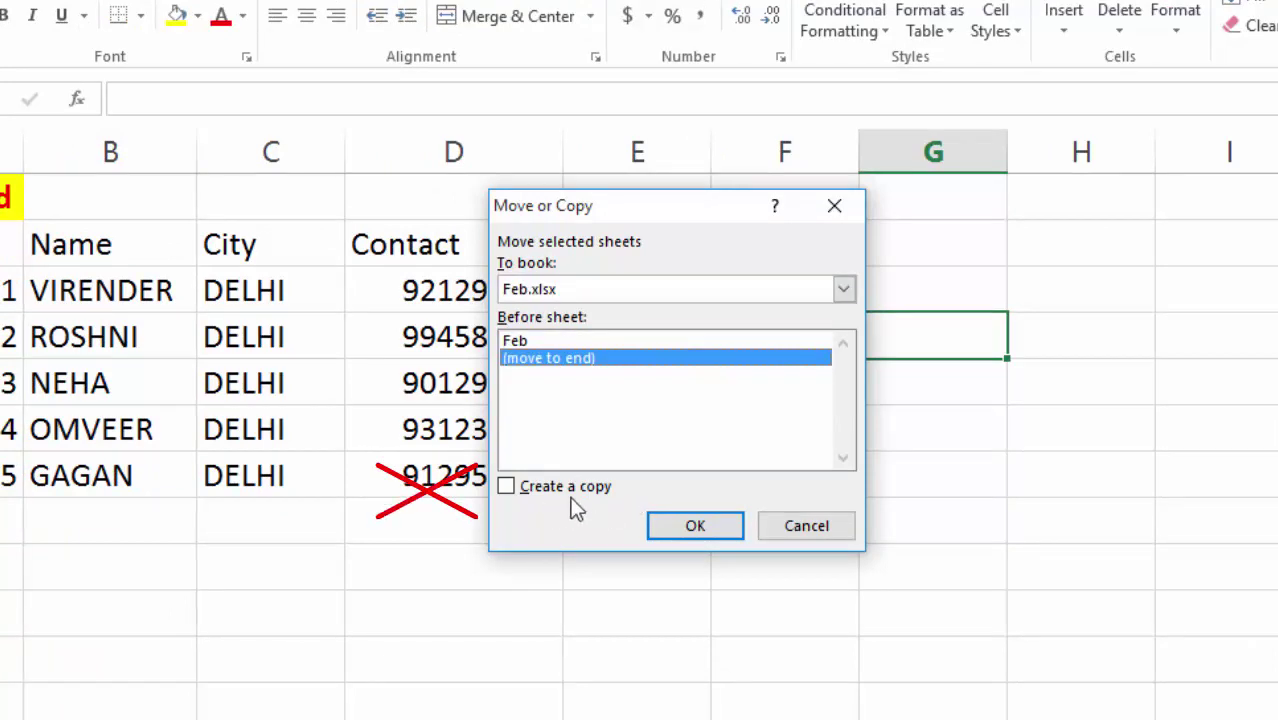
click(672, 526)
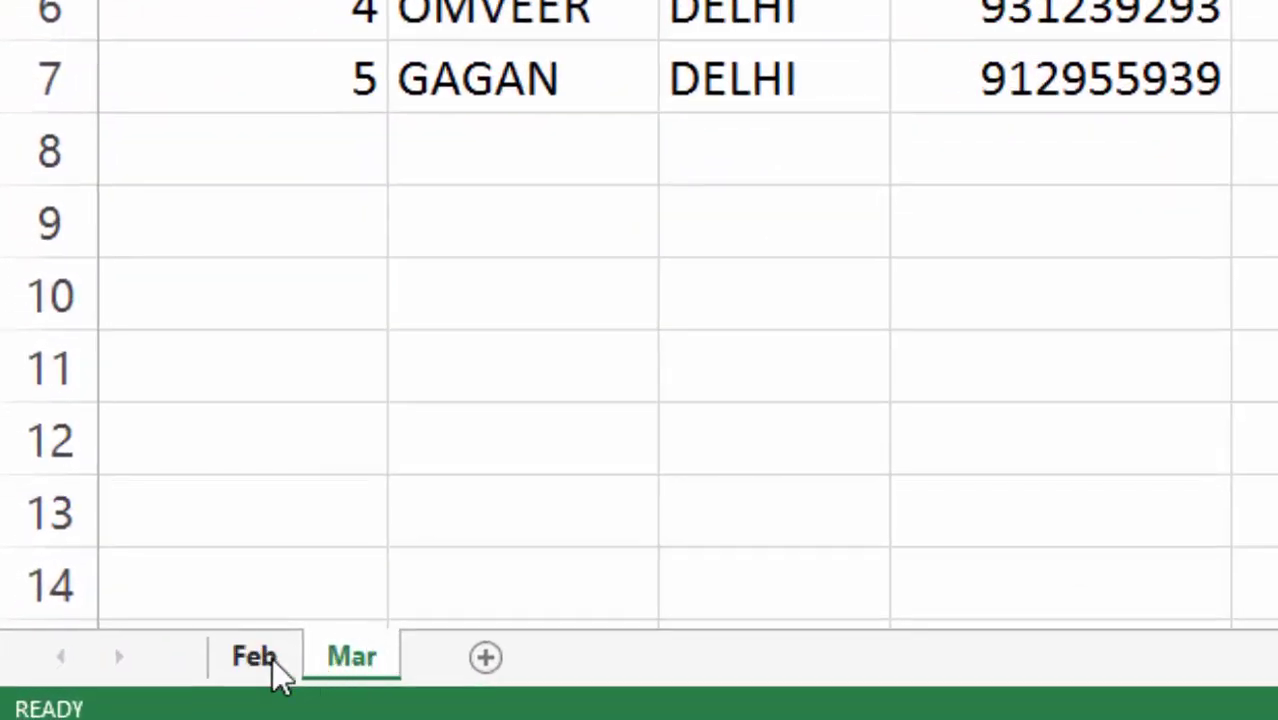
click(272, 658)
click(327, 665)
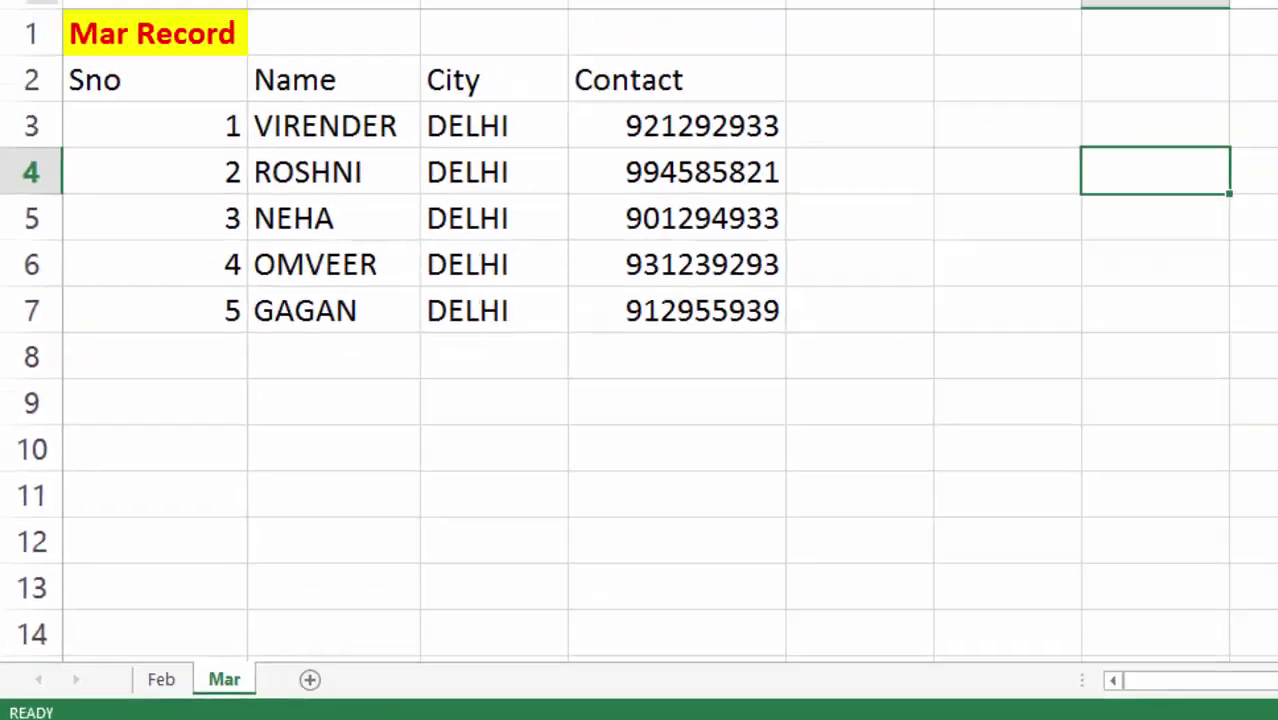
Switch to the Mar.xlsx window to confirm only the blank Sheet1 remains
click(497, 37)
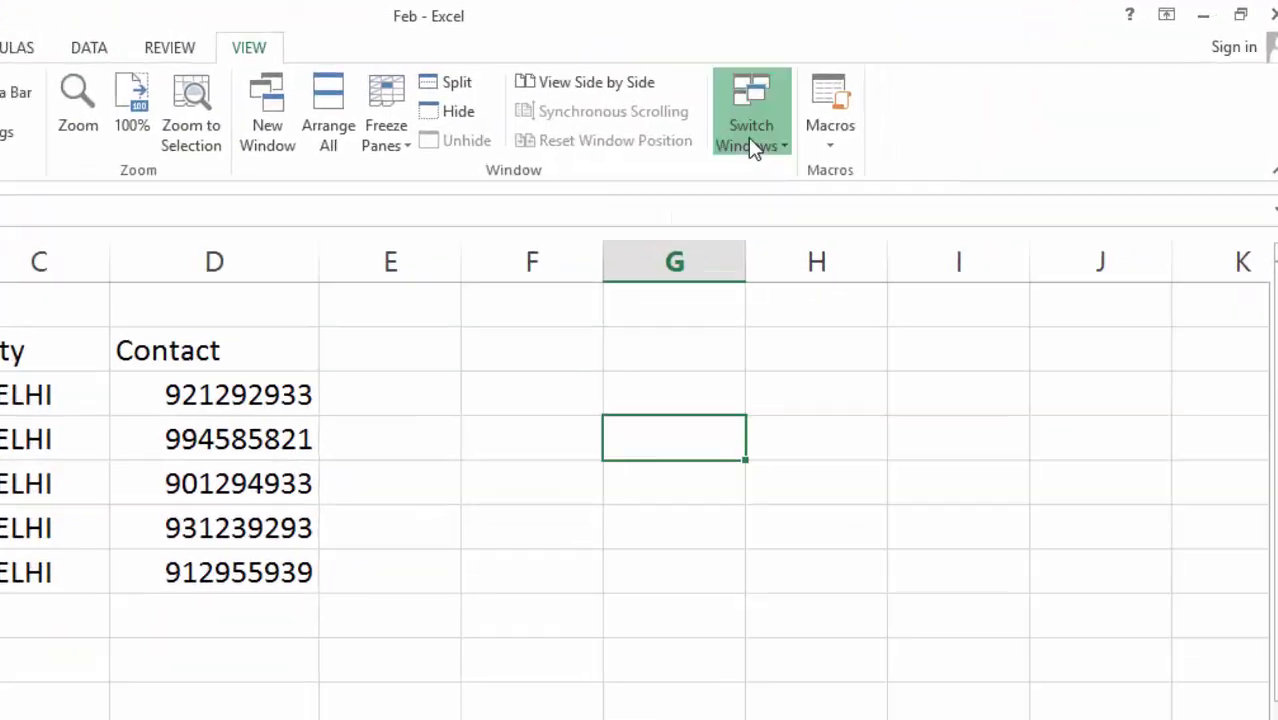
click(752, 145)
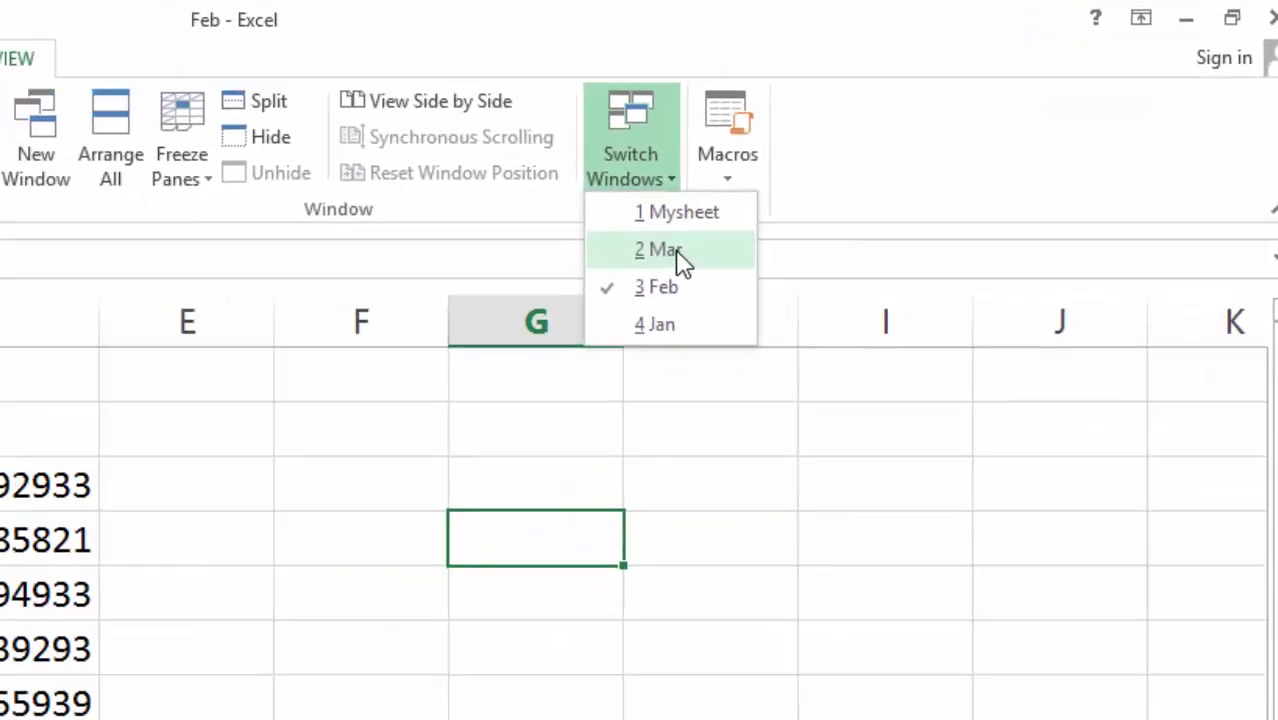
click(678, 255)
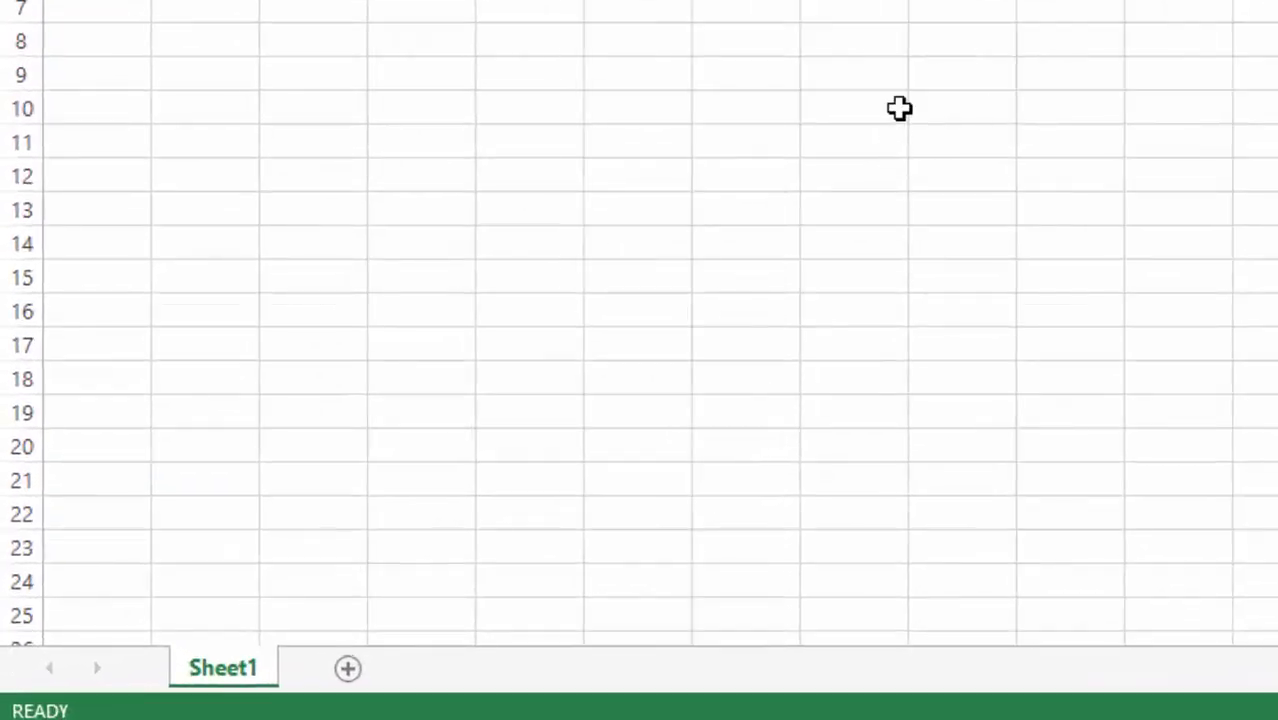